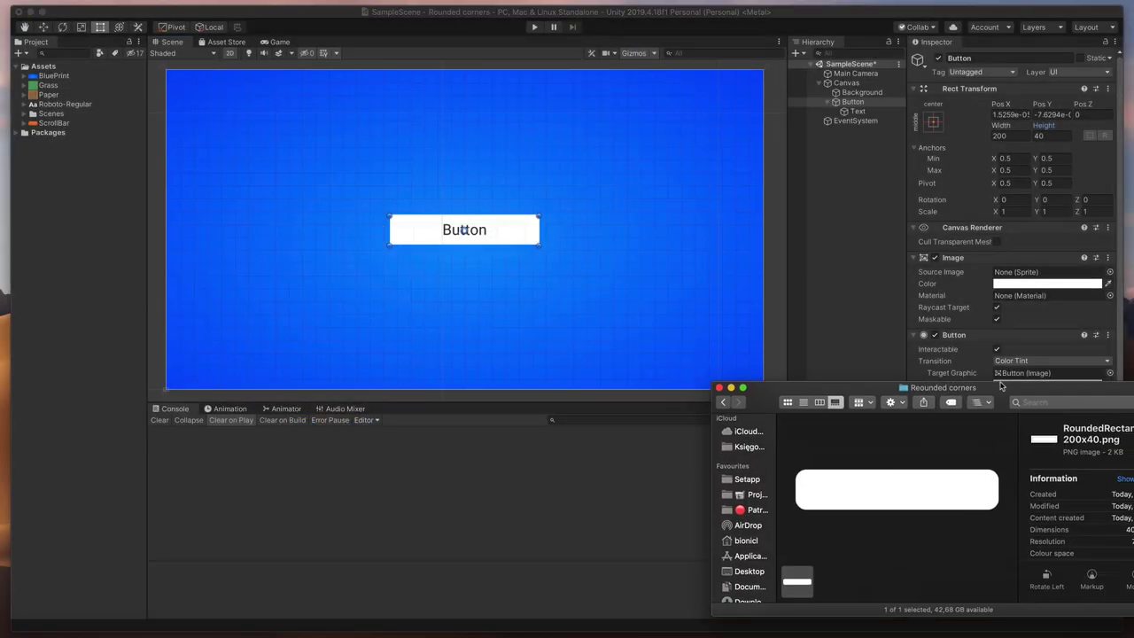
- Import RoundedRectangle200x40.png into the project assets and set it as the Button's Source Image
drag(1003, 393, 883, 222)
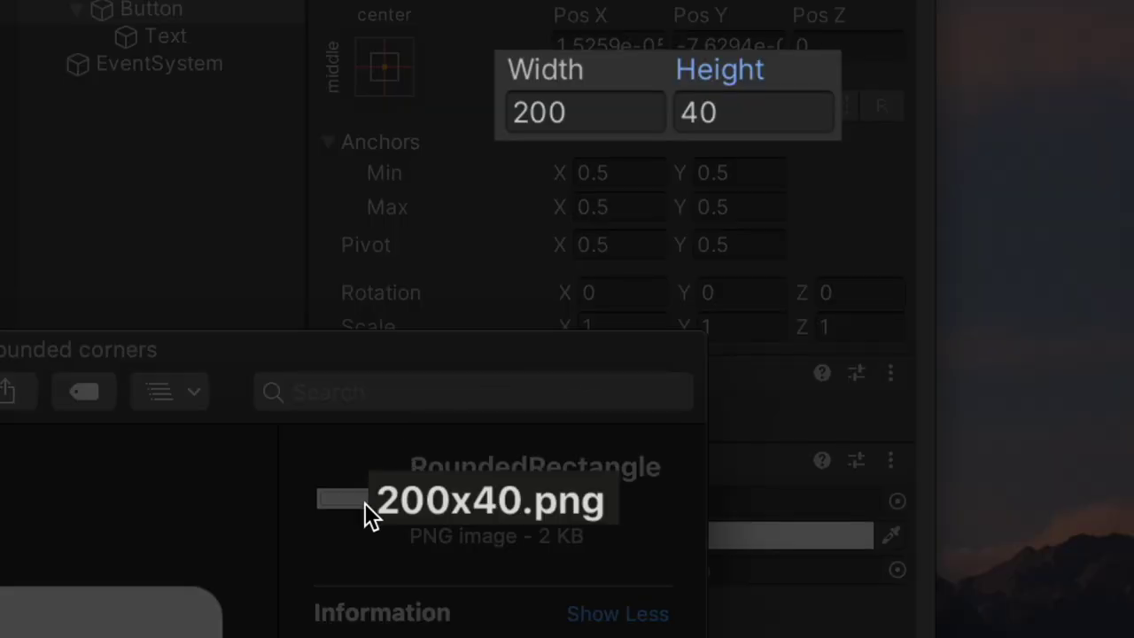
drag(364, 502, 82, 186)
click(866, 104)
click(1111, 272)
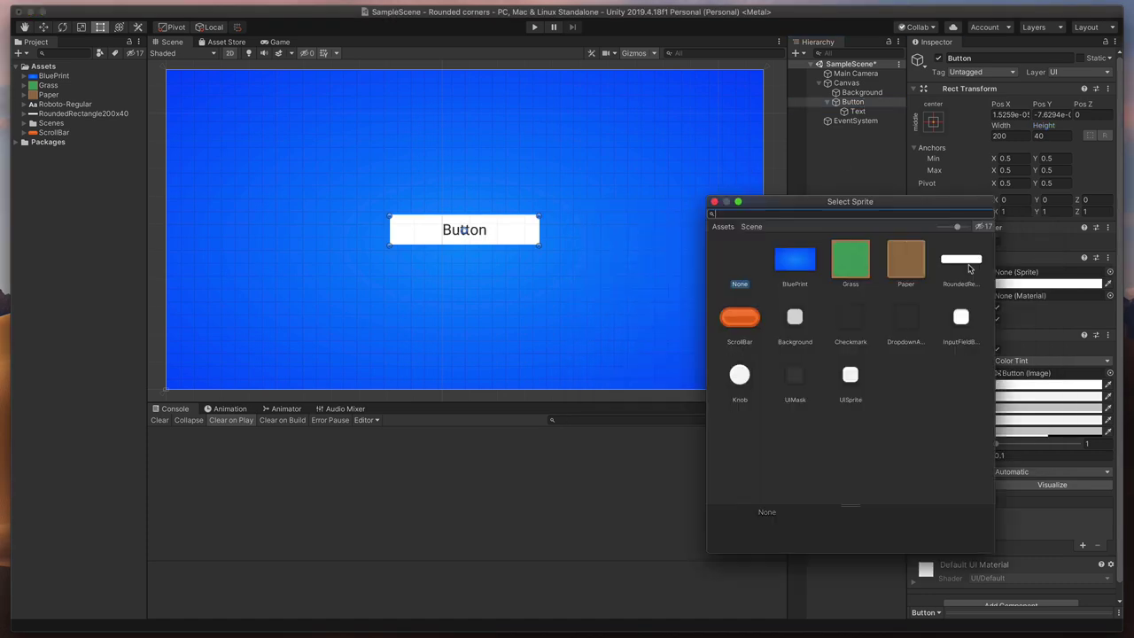
click(962, 260)
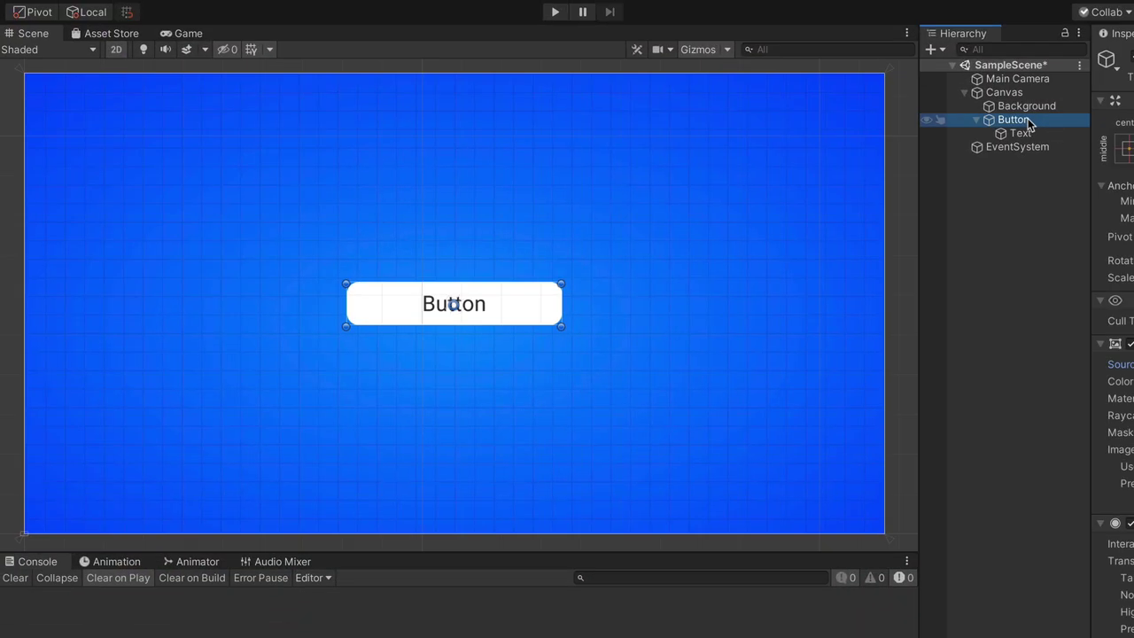
- Duplicate the Button and move the copy, Button (1), below the original
key(ctrl+d)
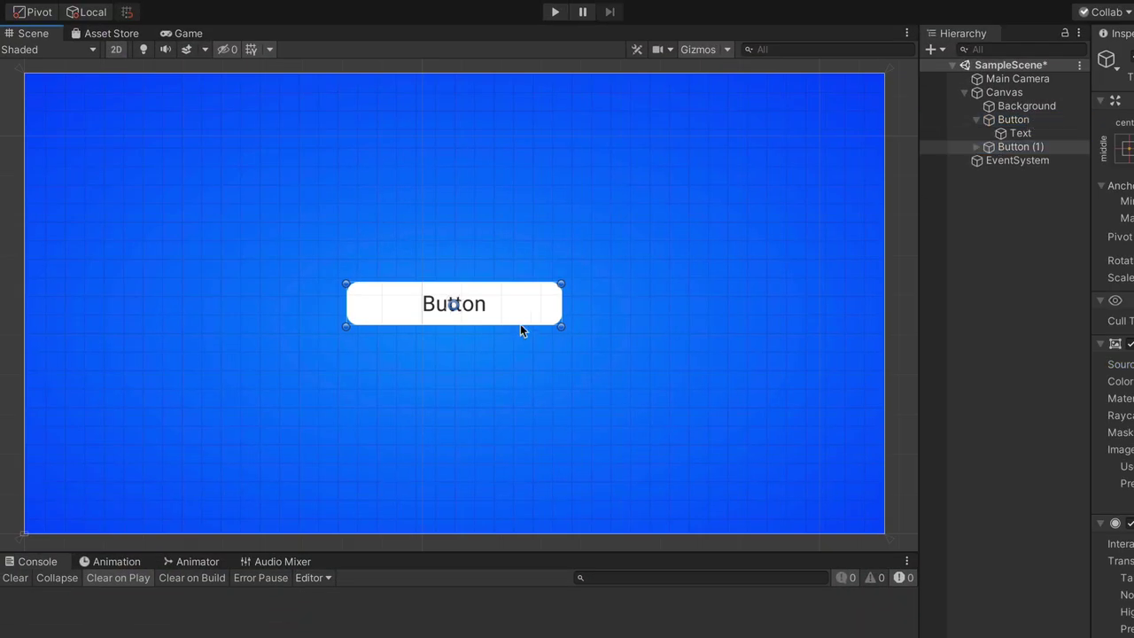
drag(520, 323, 681, 499)
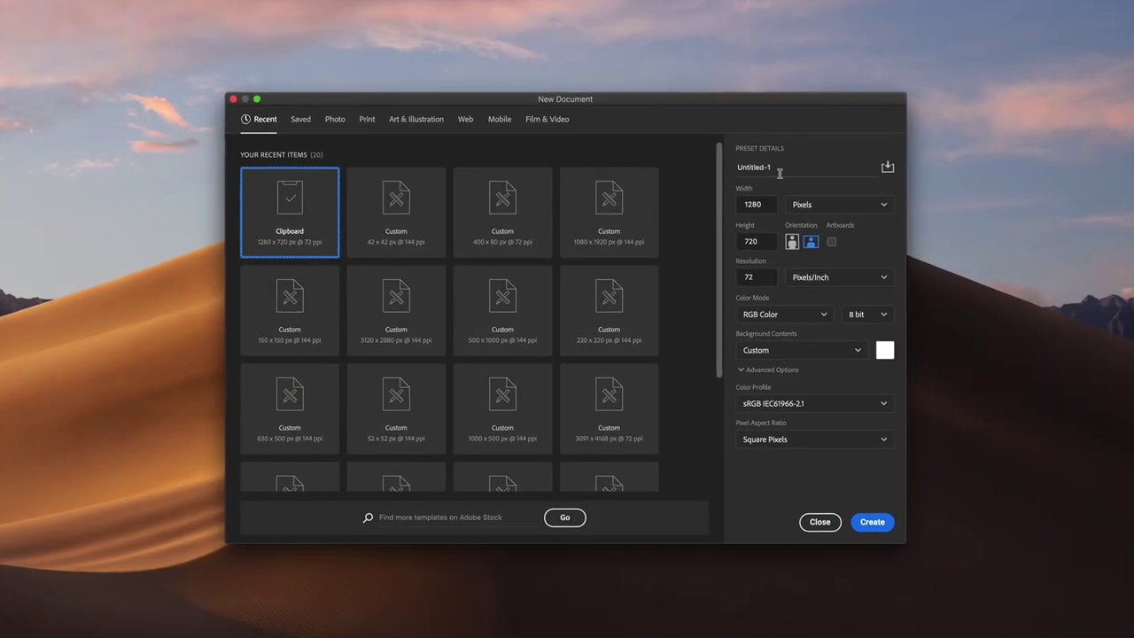
- Create a 42 × 42 px document and draw a blue circle shape filling the whole canvas
double_click(766, 204)
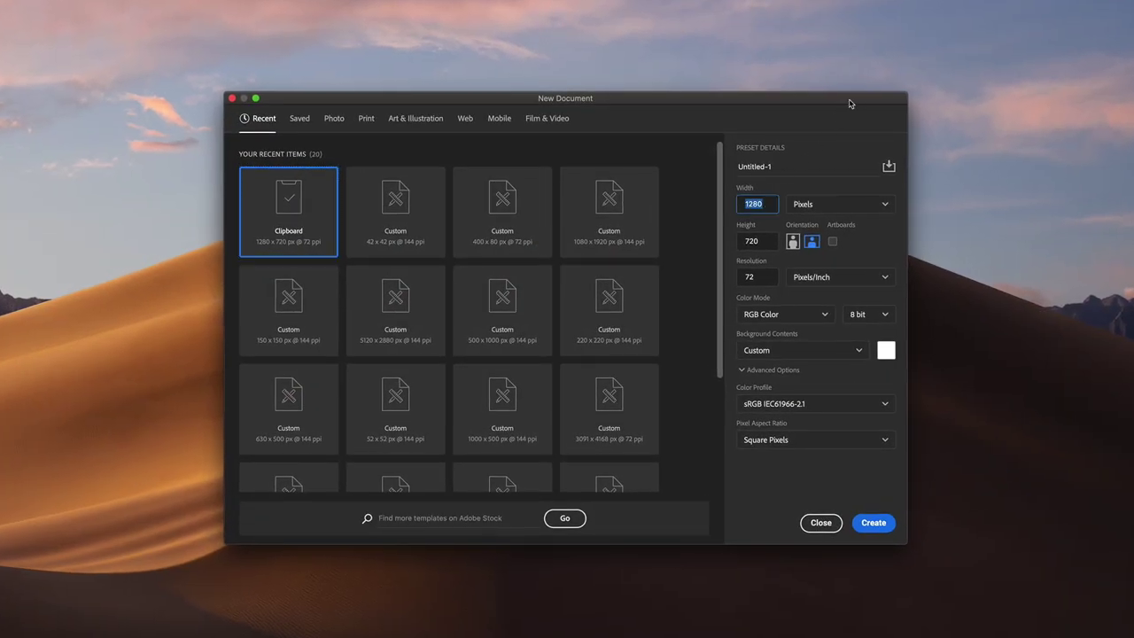
text(42)
double_click(772, 244)
text(4)
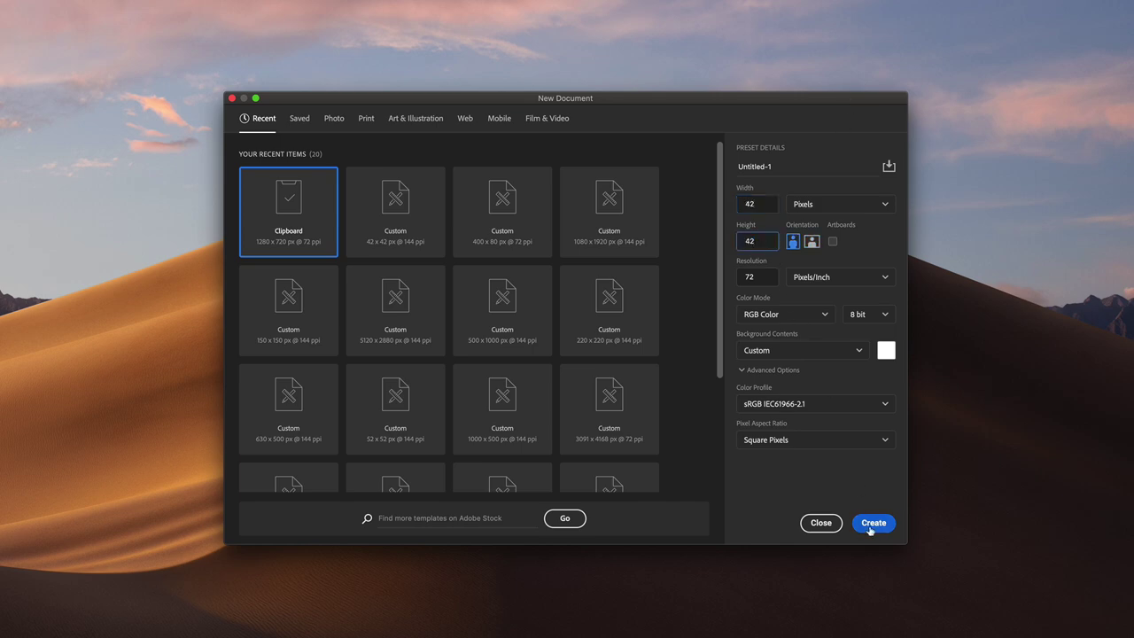
click(873, 523)
drag(345, 207, 603, 468)
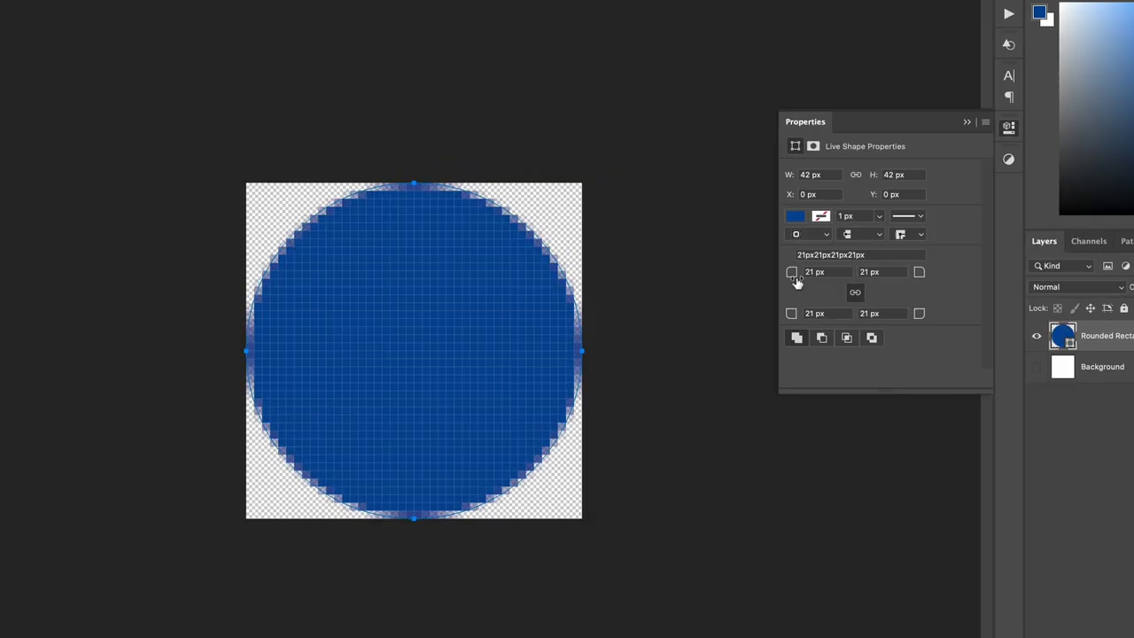
- Set all four corner radii of the circle shape to 20 px
click(799, 277)
text(20)
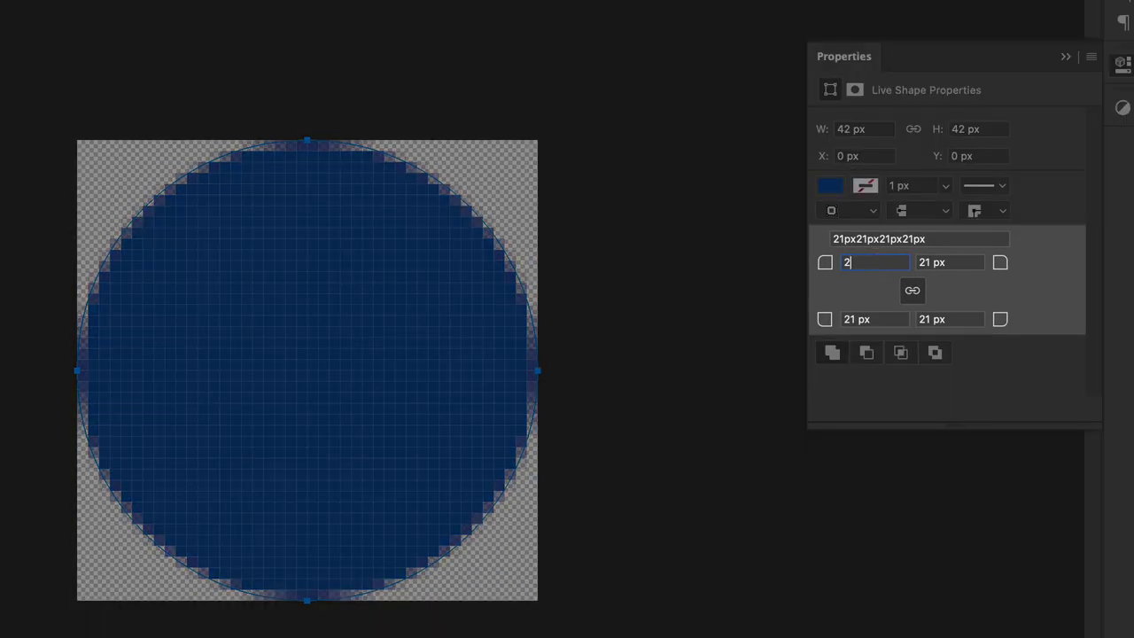
key(Return)
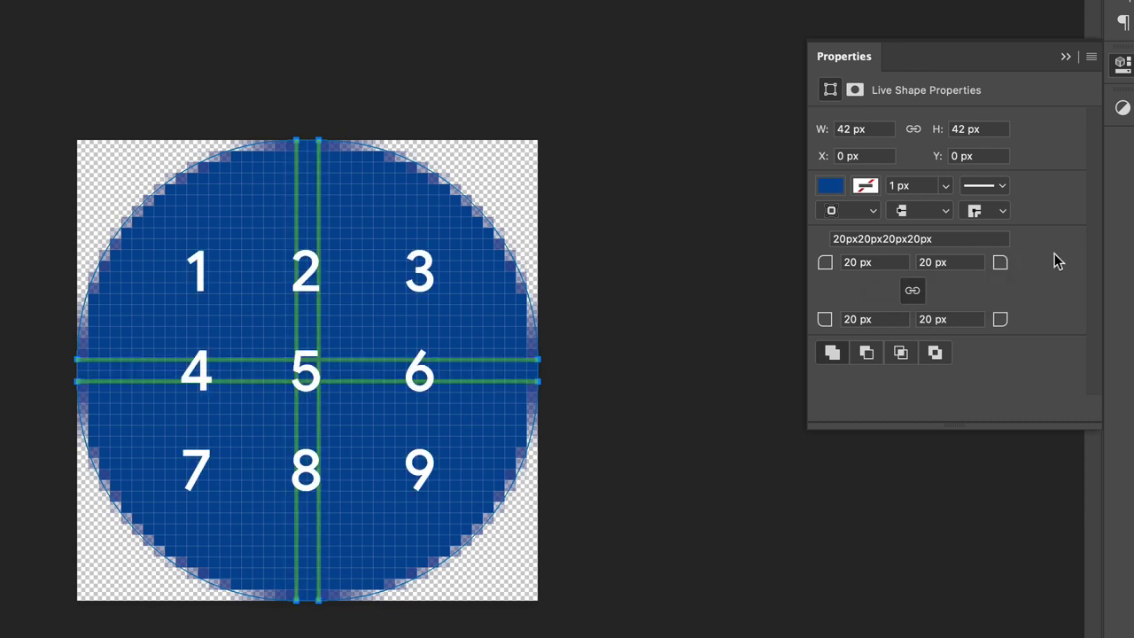
- Change the circle shape's fill colour from blue to white
click(830, 185)
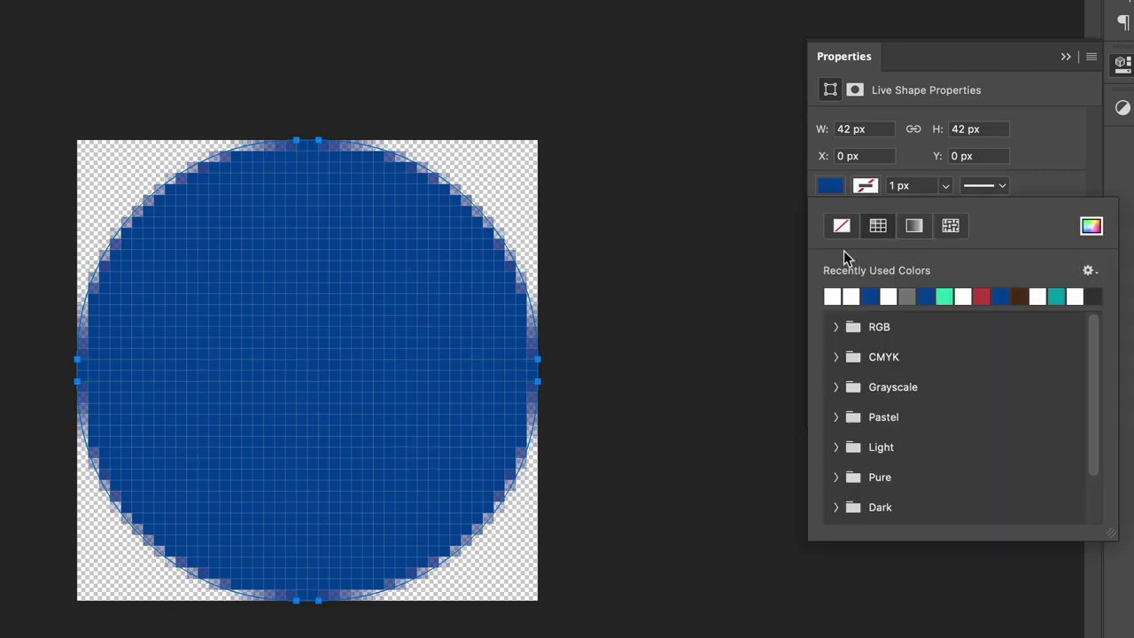
click(833, 295)
click(1059, 156)
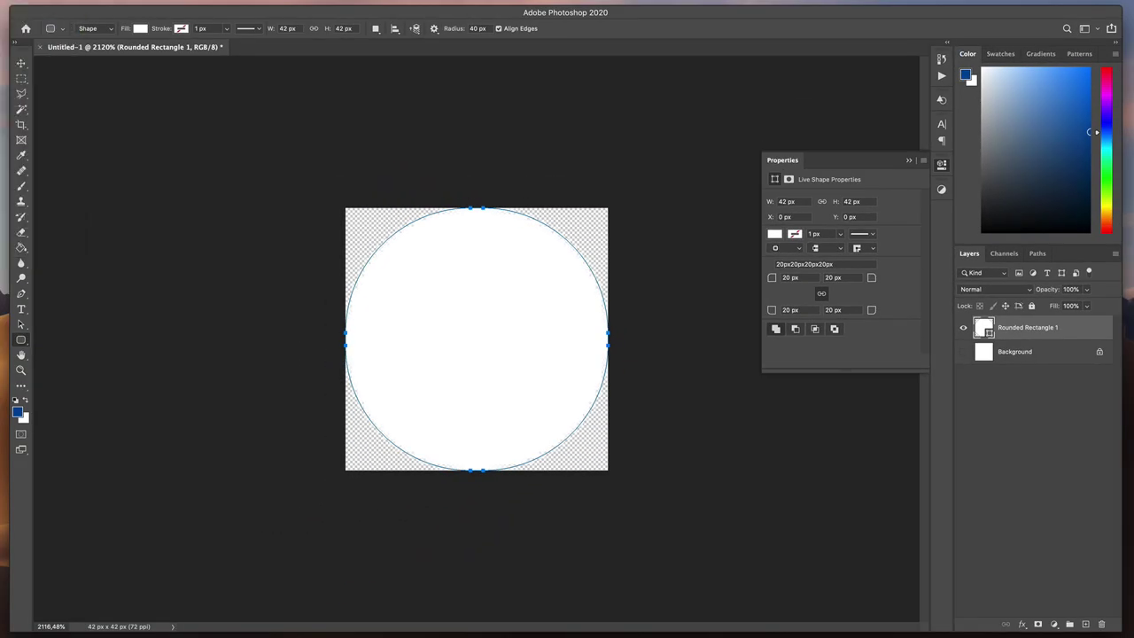
- Save the image as Rounded42.png in PNG format in the Assets folder
key(super+s)
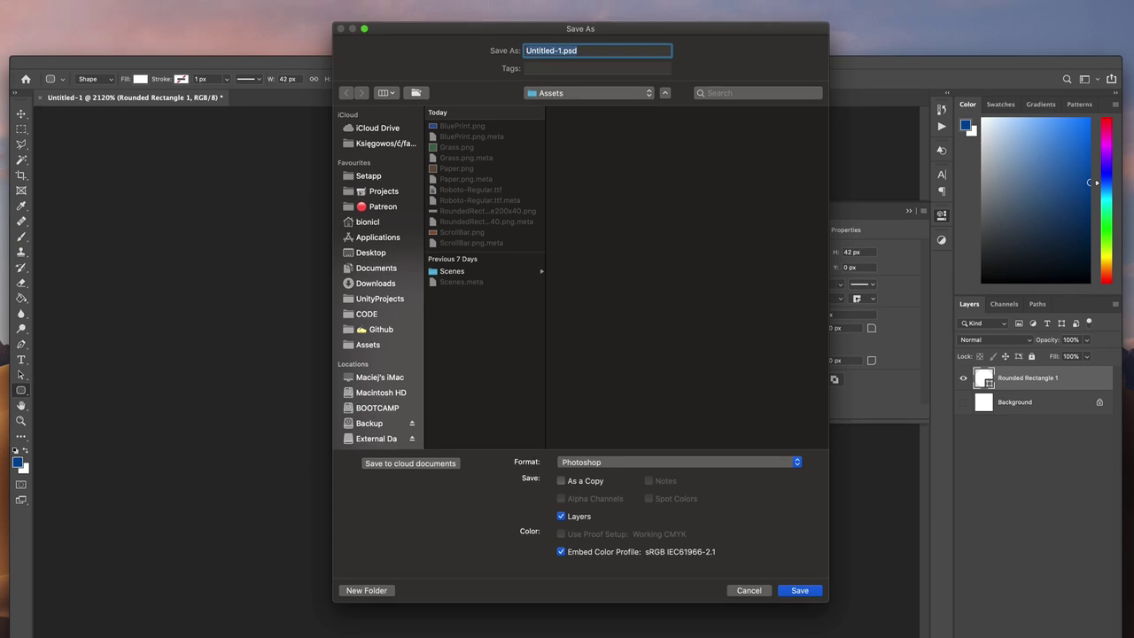
text(Rounded42)
click(612, 459)
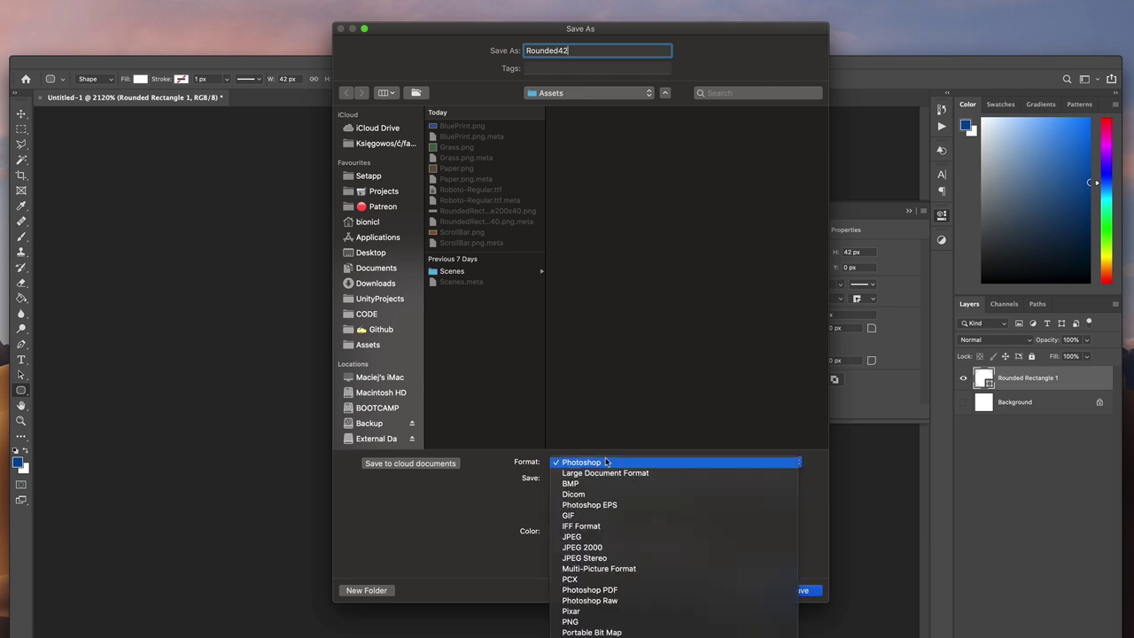
click(592, 624)
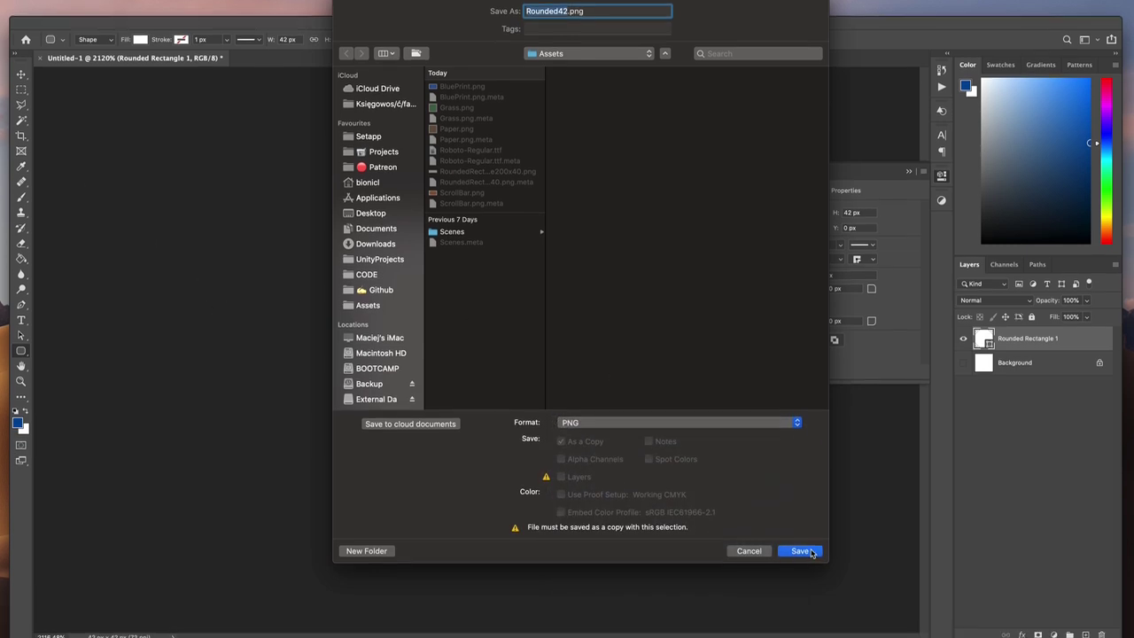
click(800, 590)
click(653, 301)
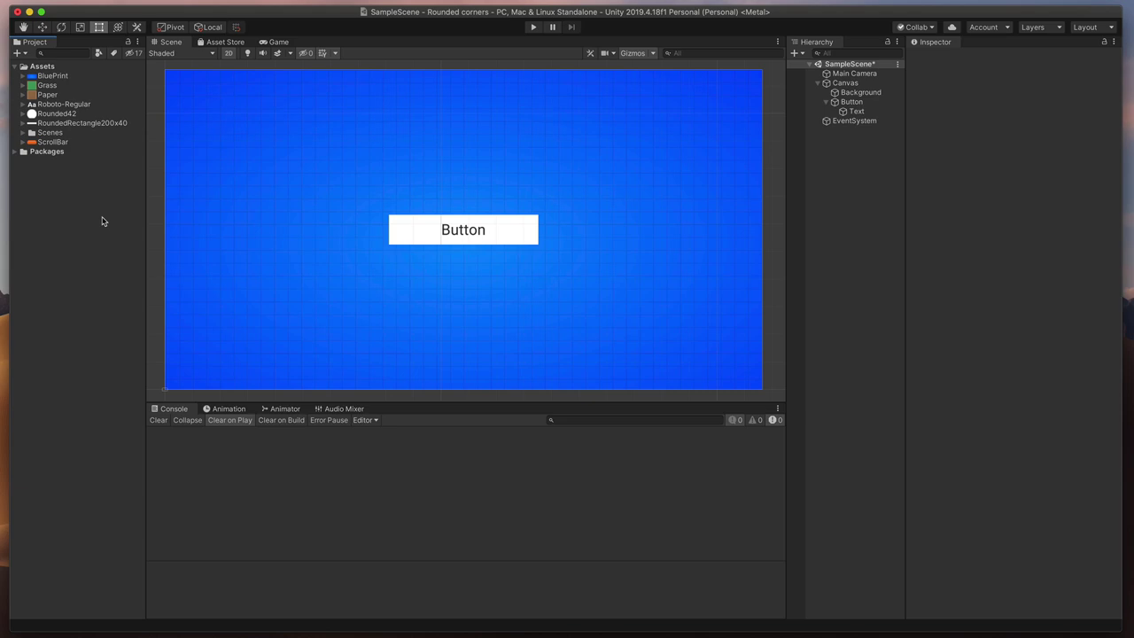
- Keep Rounded42's Texture Type as Sprite (2D and UI) and launch its Sprite Editor
click(53, 115)
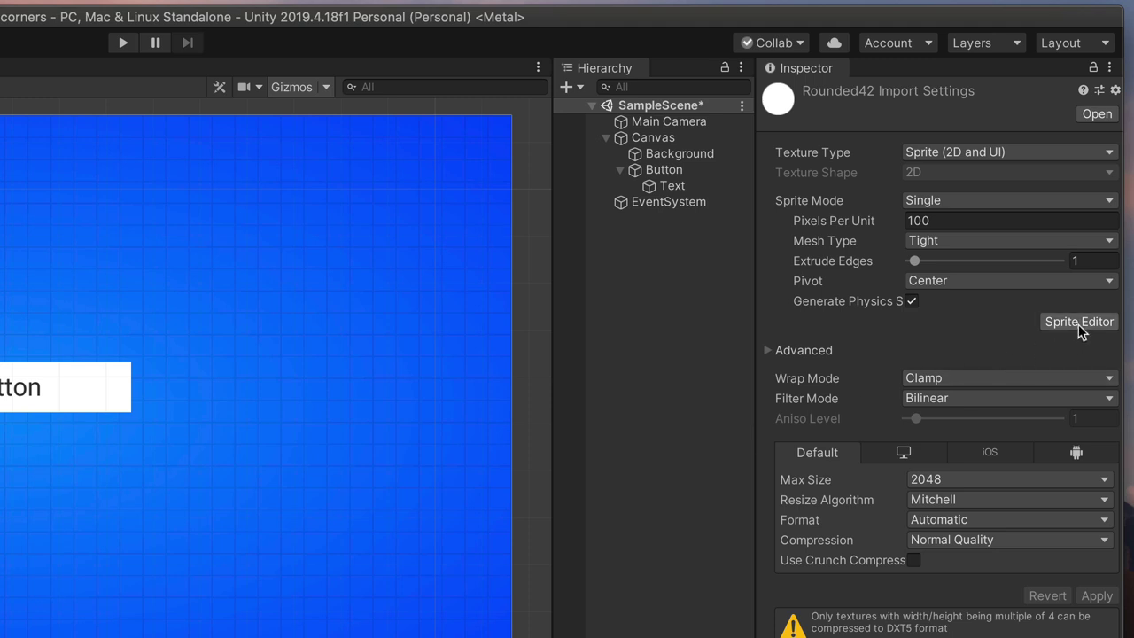
click(1042, 154)
click(1042, 154)
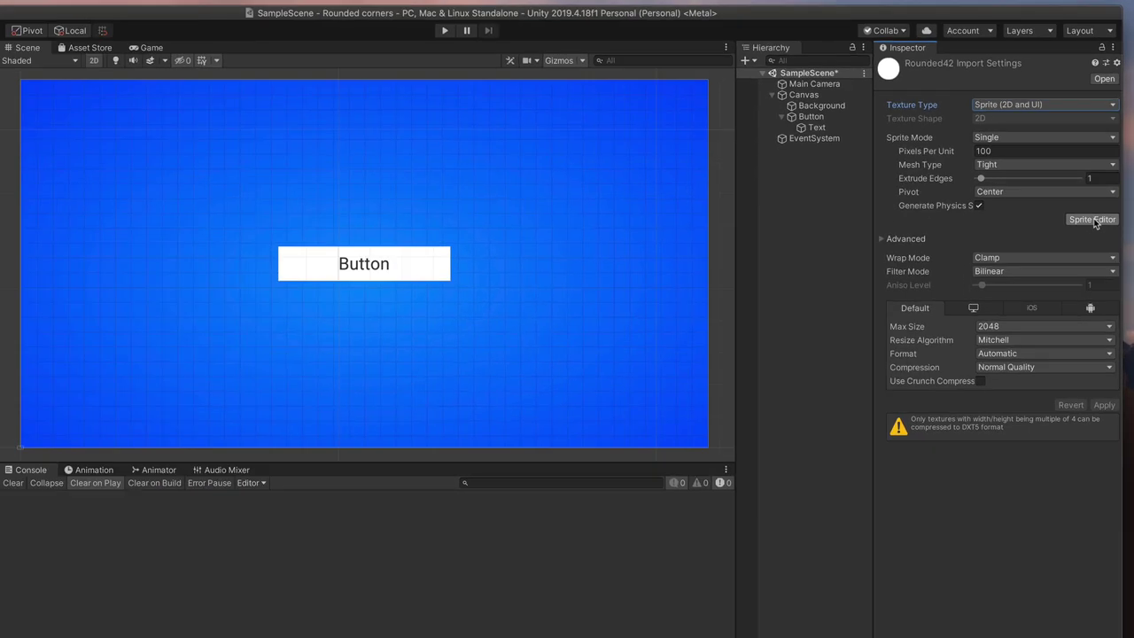
click(1081, 321)
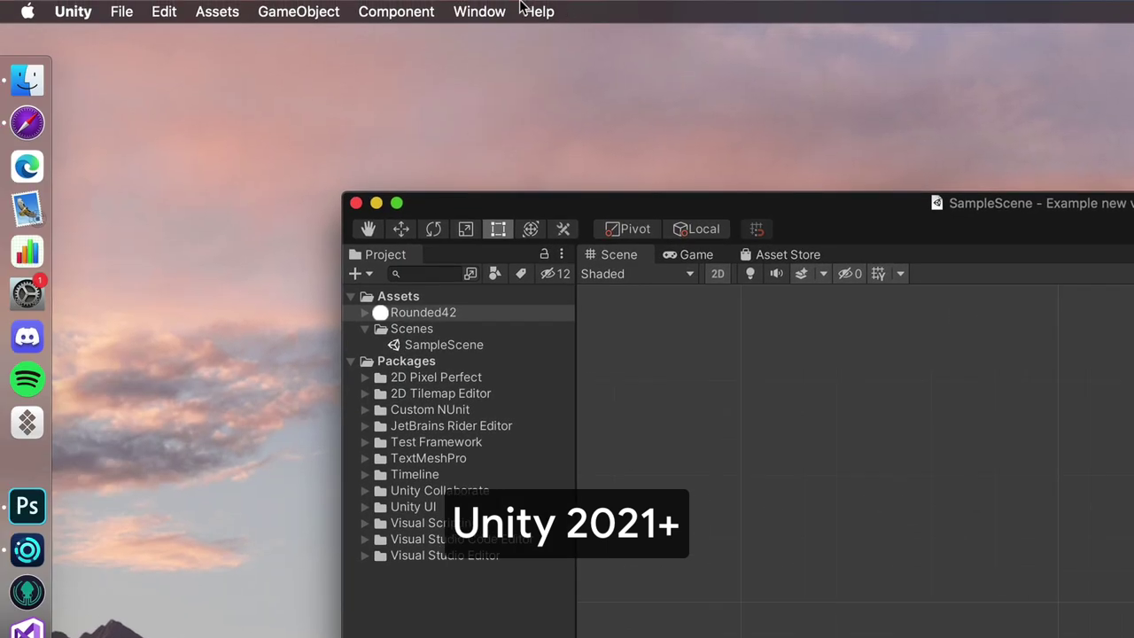
- In the Package Manager, list Unity Registry packages and select the 2D Sprite package
click(479, 12)
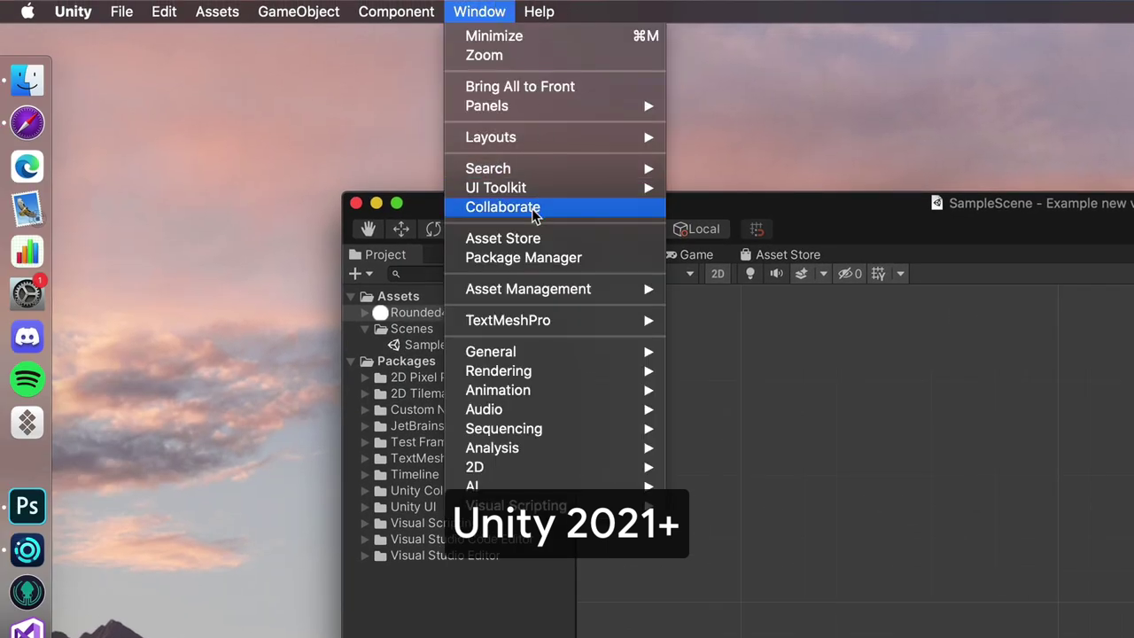
click(538, 258)
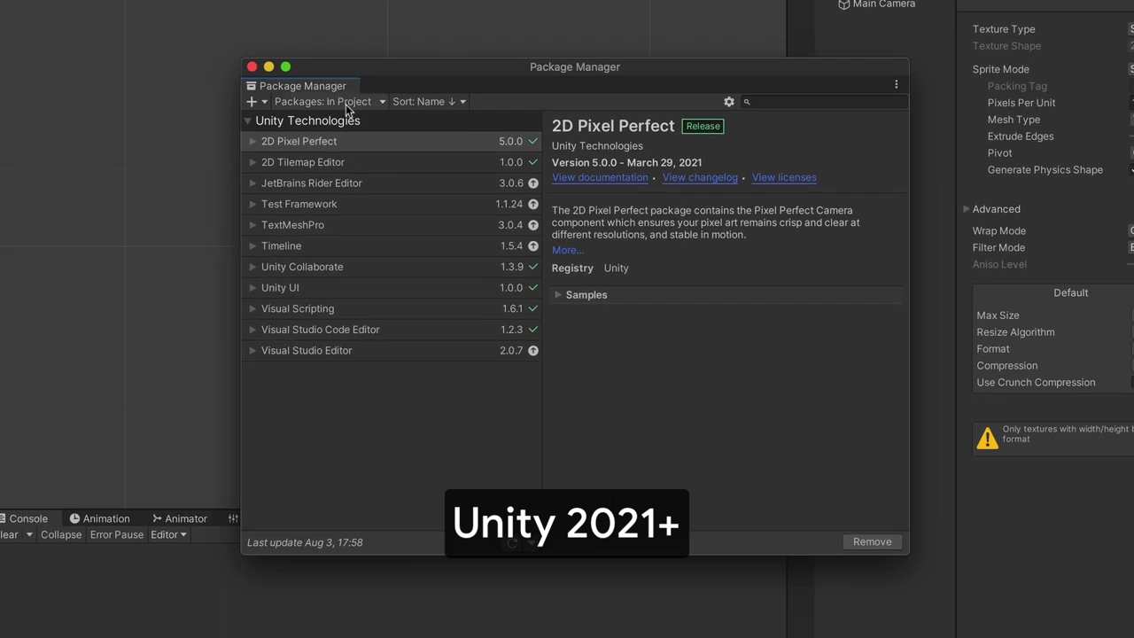
click(346, 105)
click(337, 116)
click(766, 99)
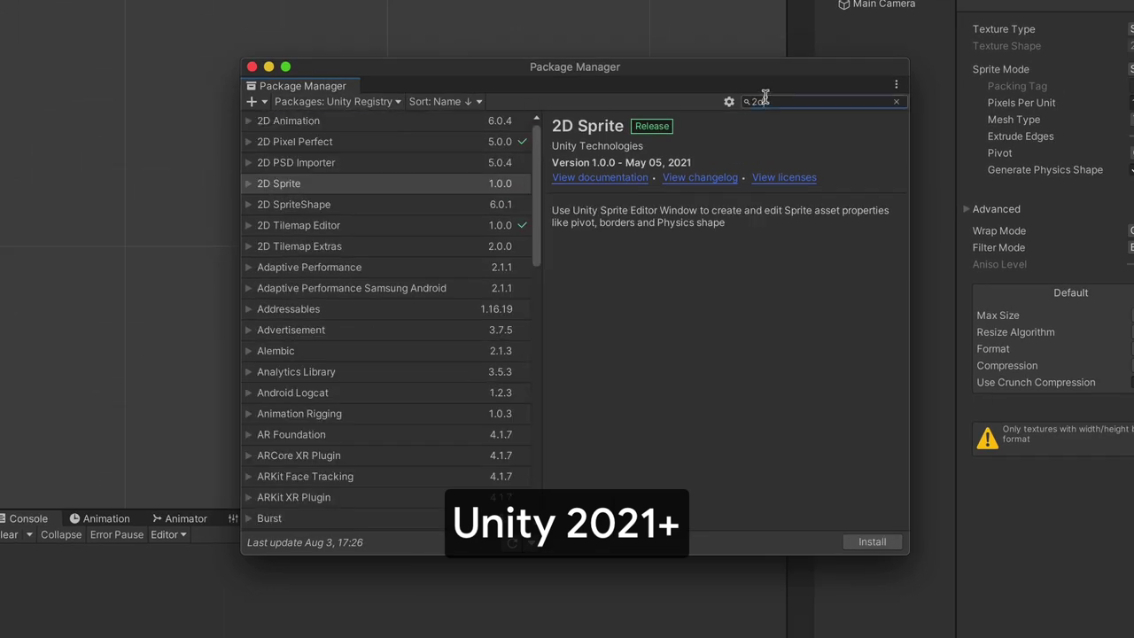
click(317, 183)
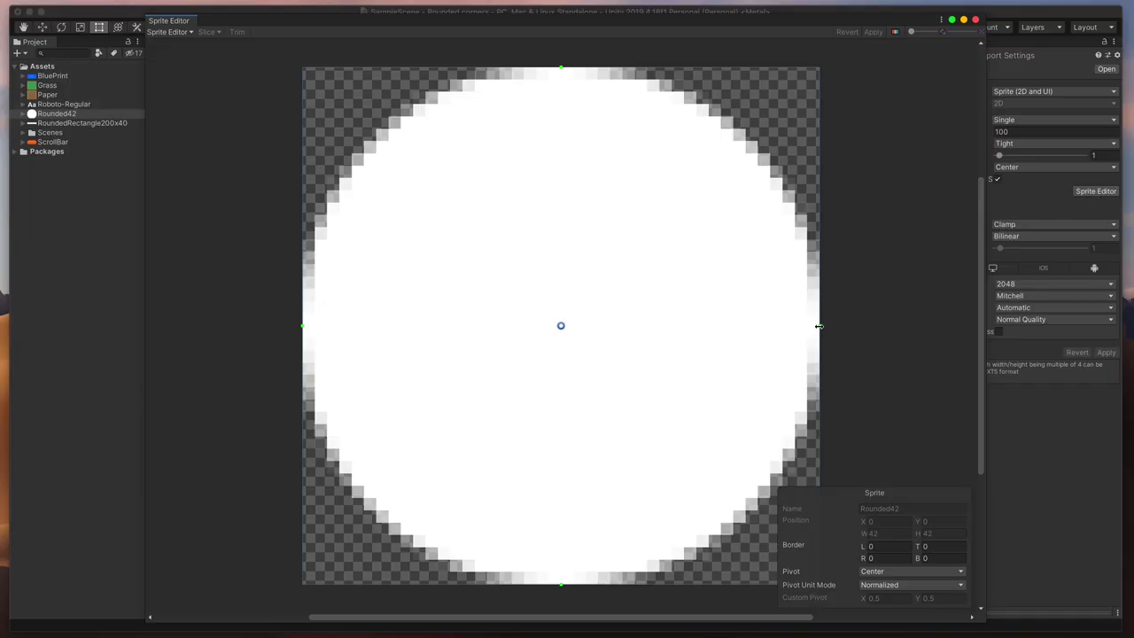
- Set Rounded42's left, right, top and bottom sprite borders to 20, apply, and close the editor
drag(818, 326, 571, 325)
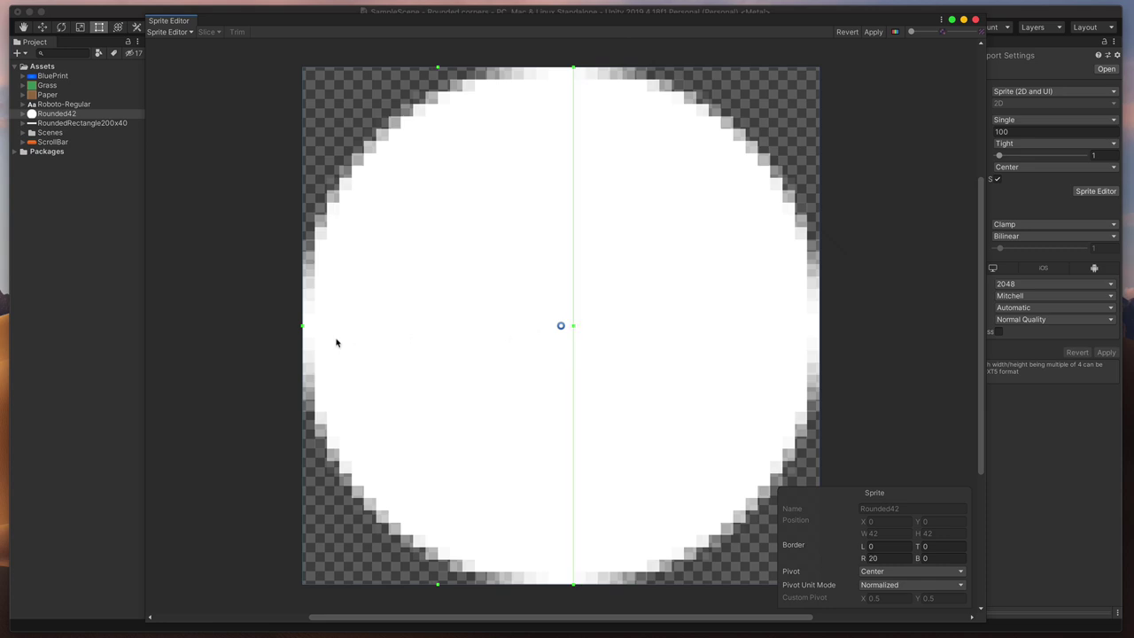
drag(302, 325, 547, 327)
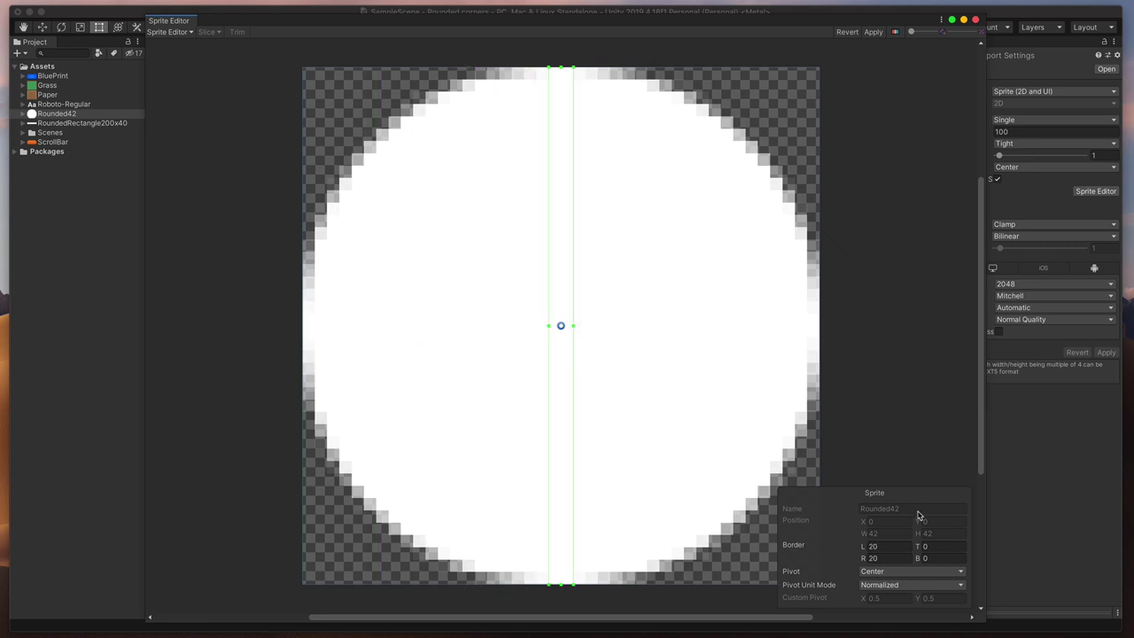
click(927, 546)
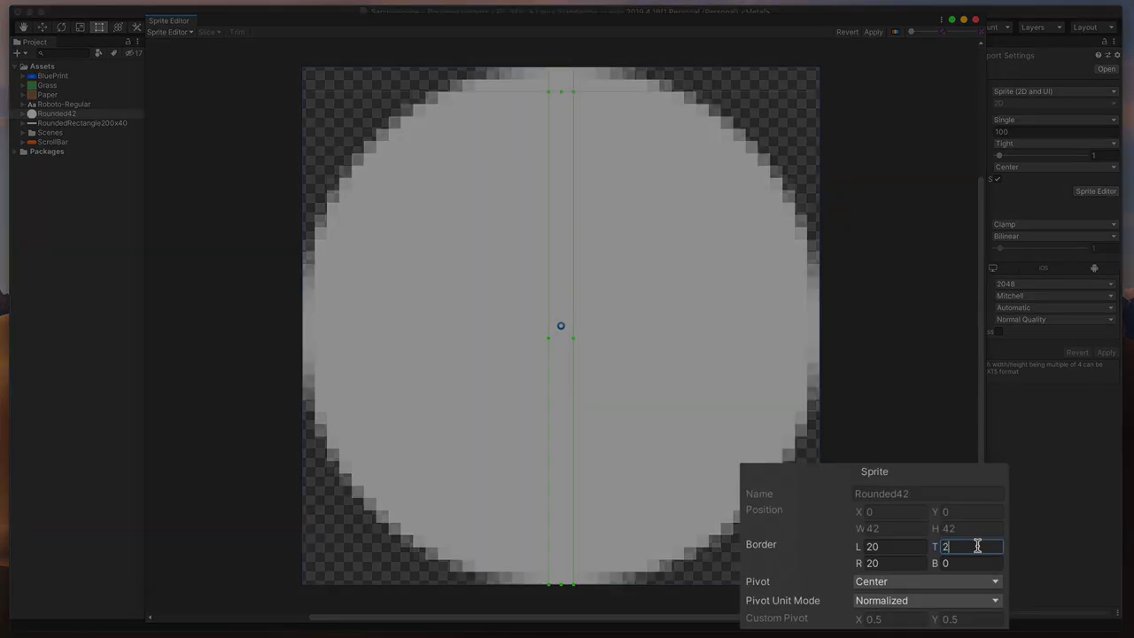
key(Tab)
key(Tab)
text(2)
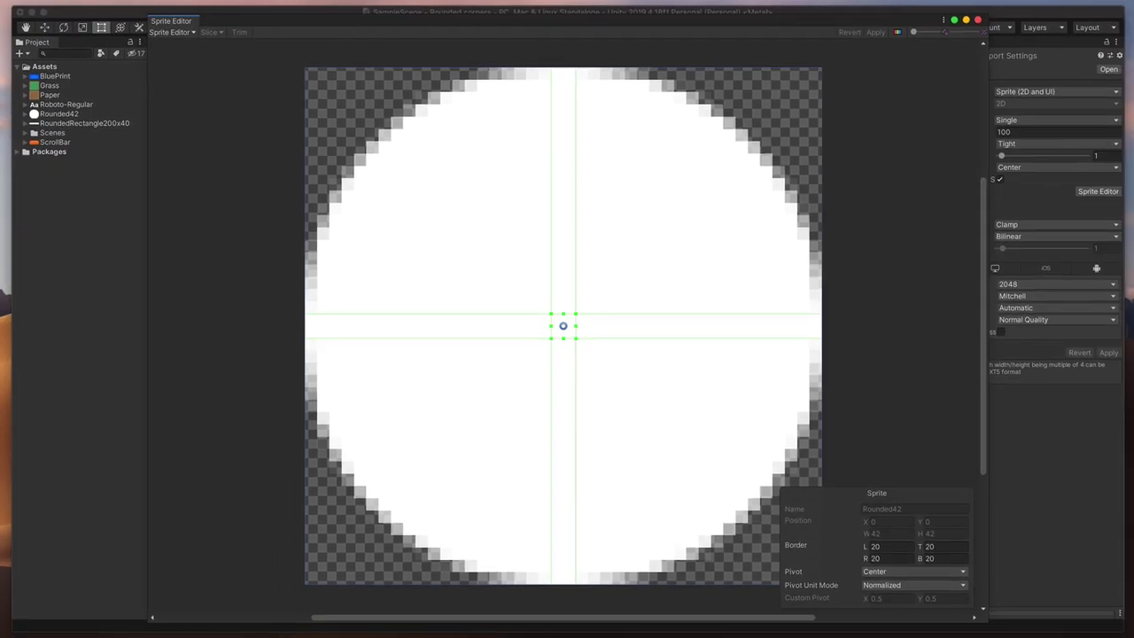
click(881, 101)
click(872, 33)
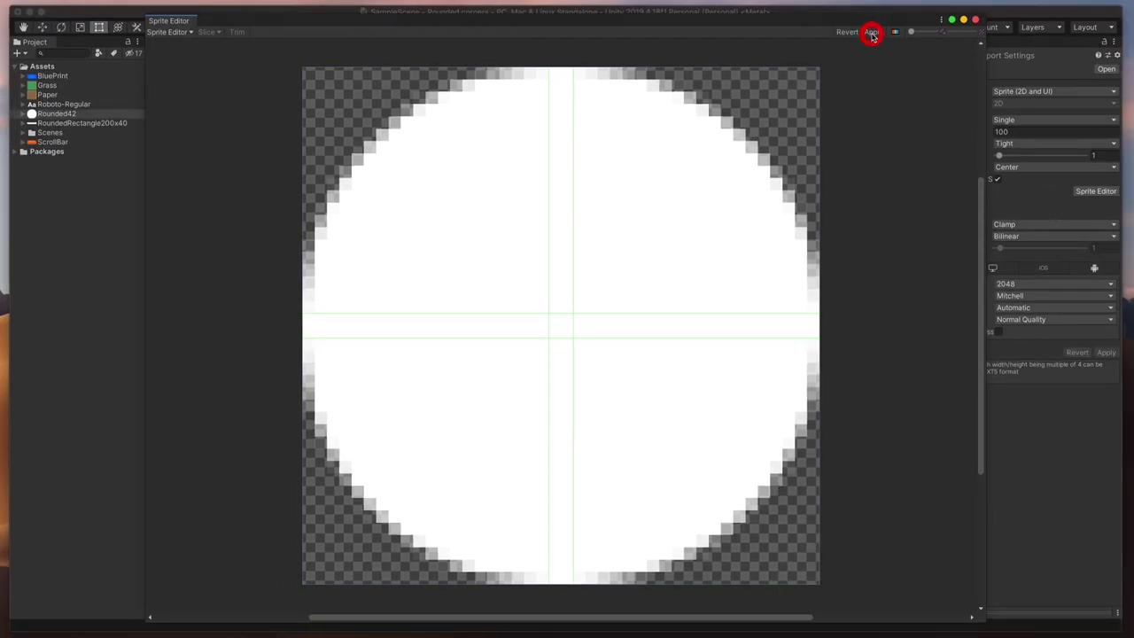
click(976, 19)
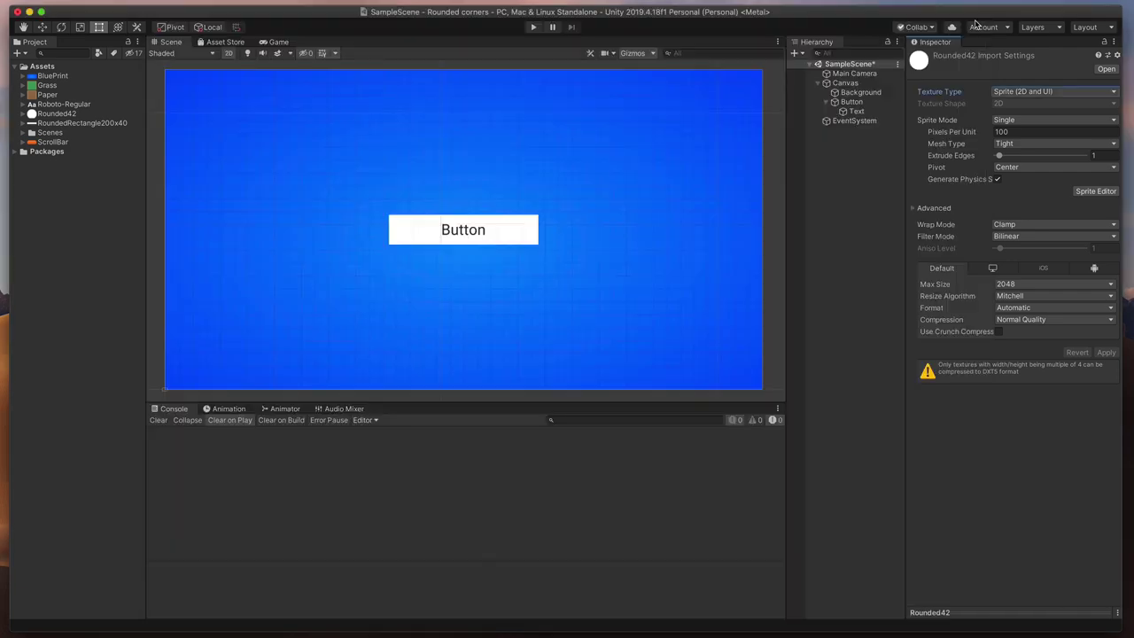
- Give the Button the Rounded42 source image, Sliced image type, and 0.16 Pixels Per Unit Multiplier
click(856, 102)
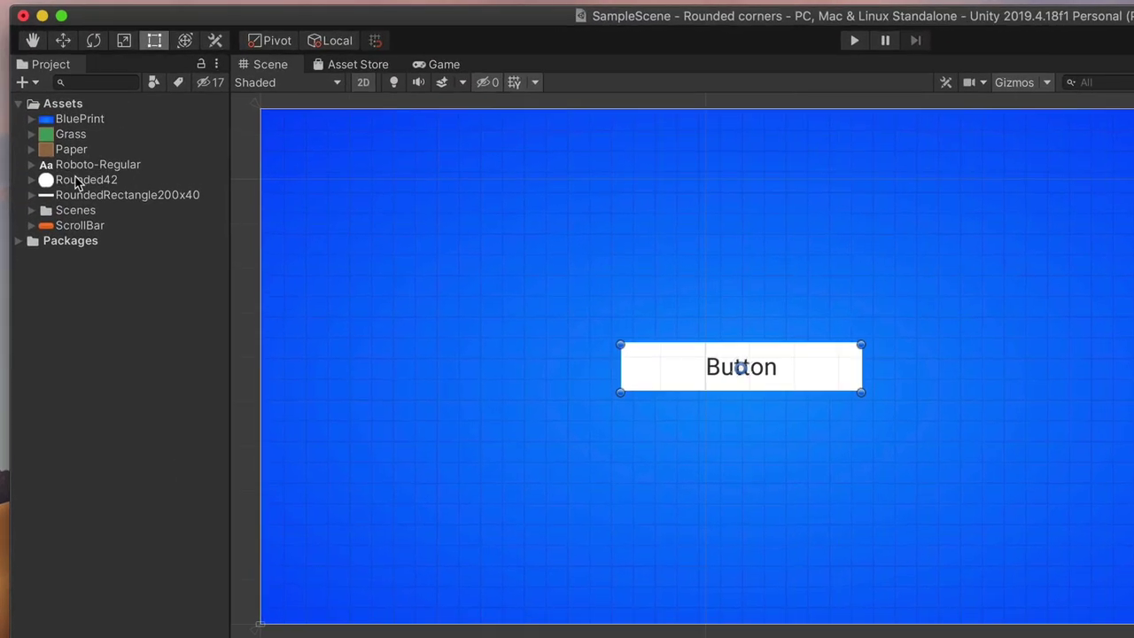
click(58, 114)
drag(246, 203, 1133, 438)
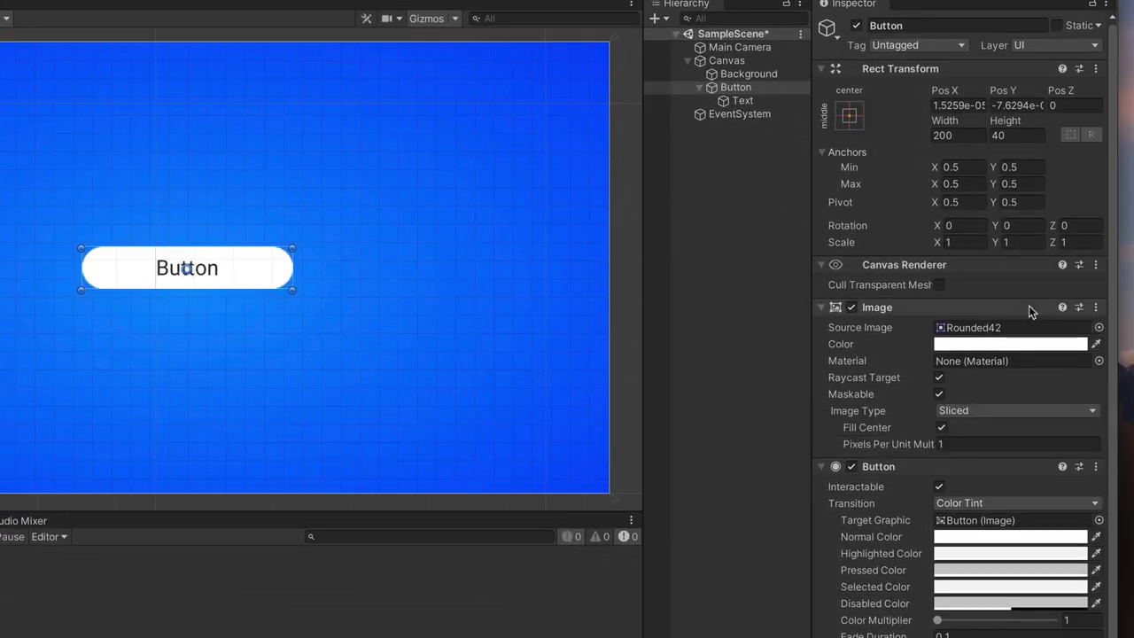
click(1014, 410)
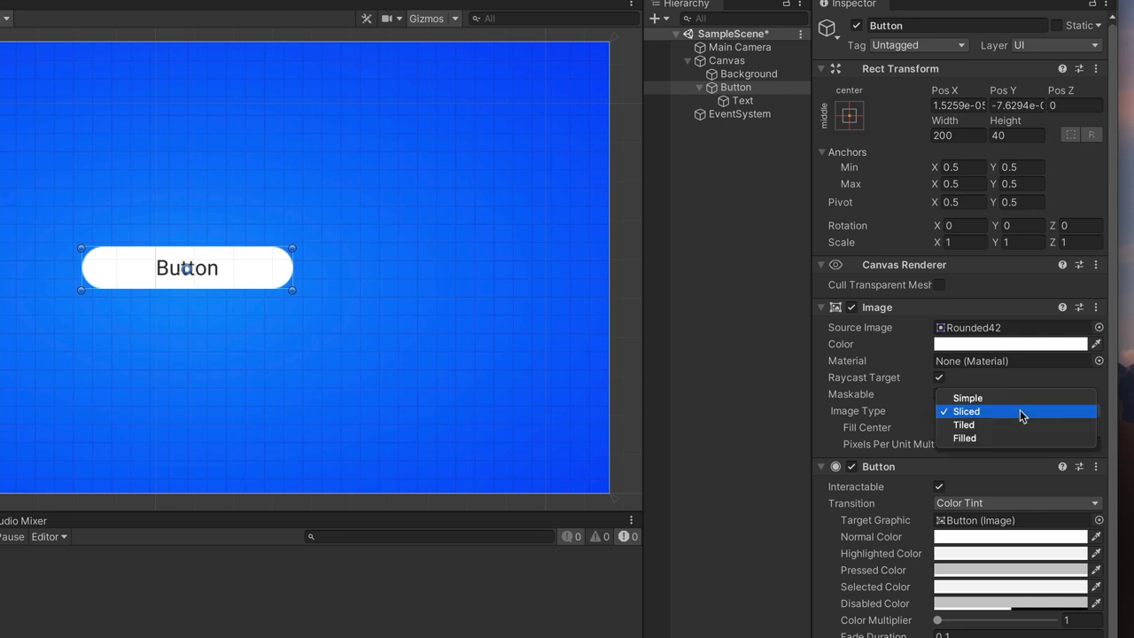
click(1020, 411)
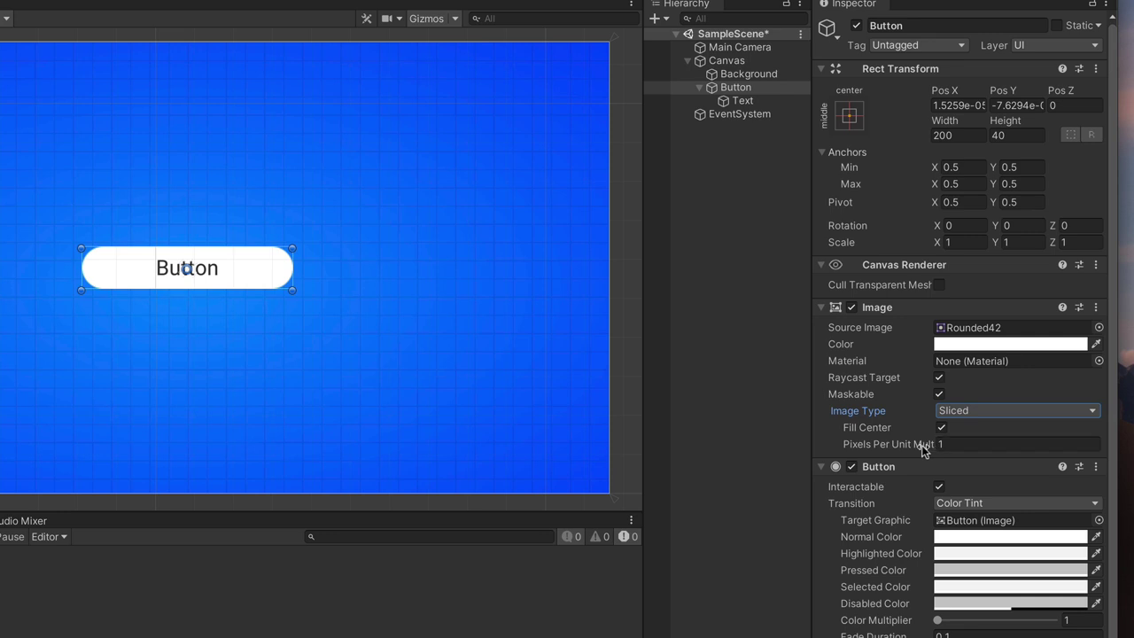
mouse_move(922, 449)
mouse_down()
mouse_move(895, 450)
mouse_move(948, 459)
mouse_move(917, 458)
mouse_move(938, 456)
mouse_up()
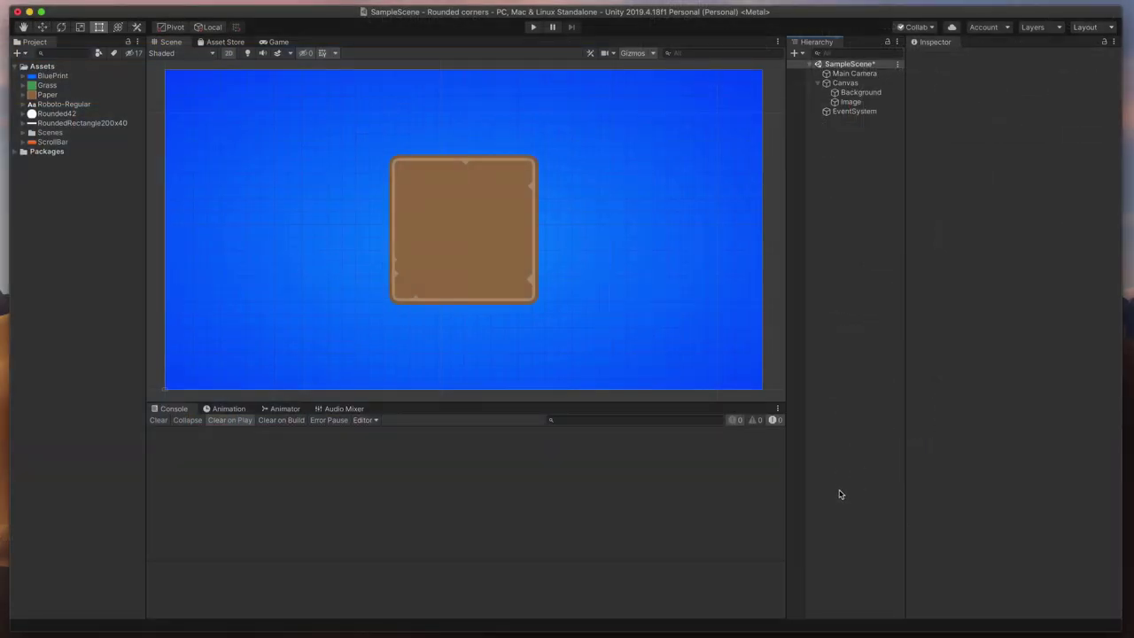
- Give the Paper sprite 20-pixel slice borders on every side and apply them
click(77, 95)
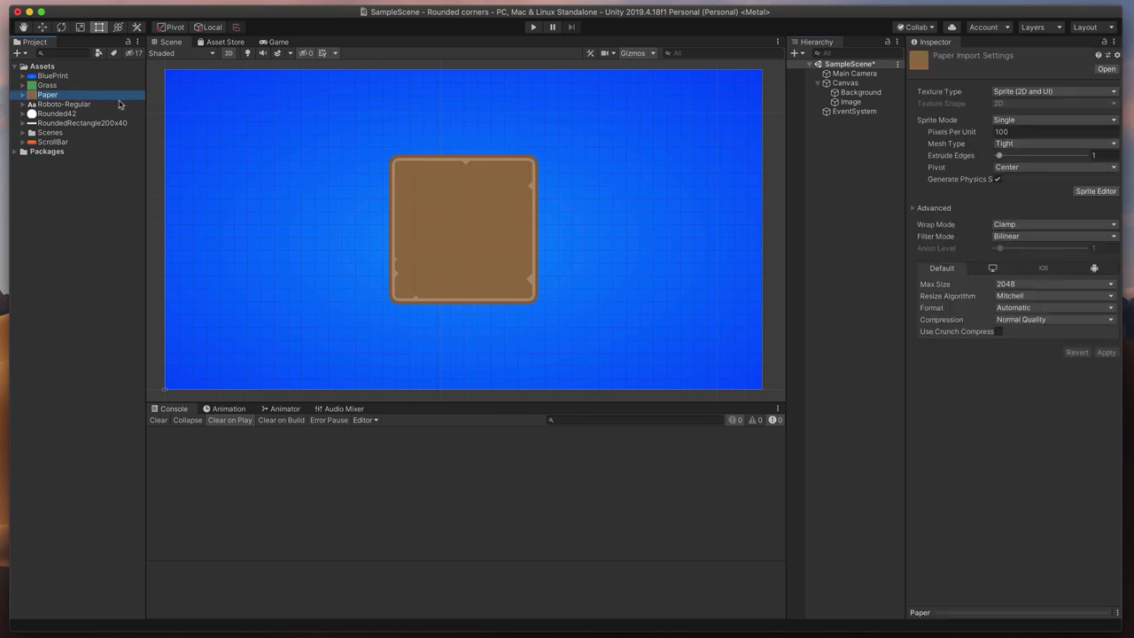
click(1096, 191)
drag(820, 326, 770, 322)
drag(538, 87, 541, 118)
drag(560, 586, 557, 533)
click(874, 32)
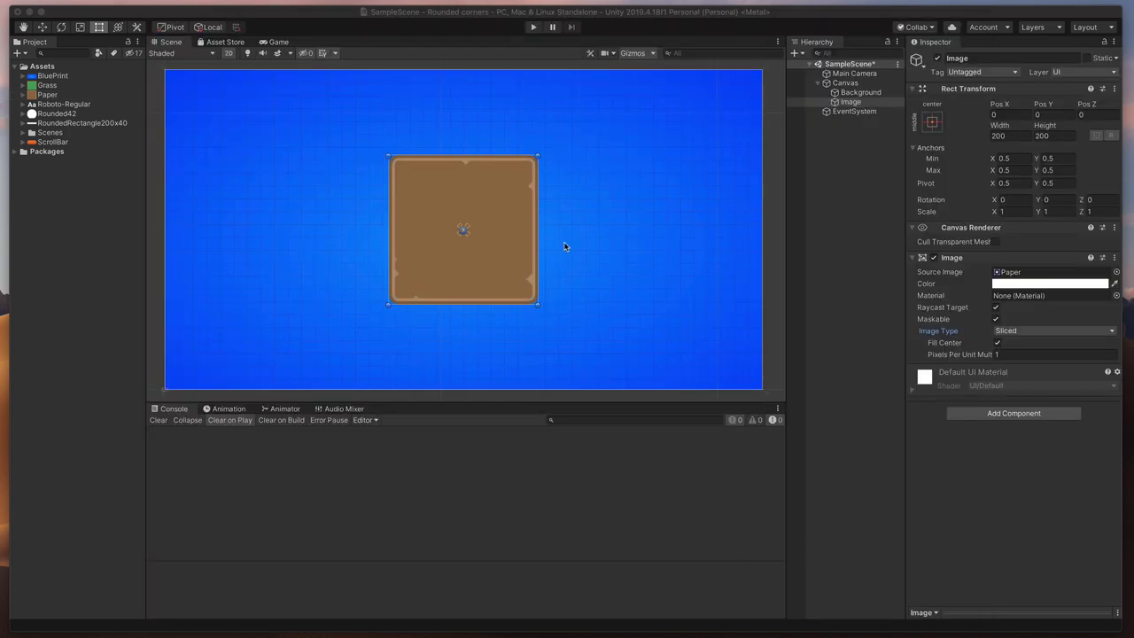
- Stretch the paper Image into a wide bar to test the slicing, then undo the resize
alt+drag(536, 303, 699, 369)
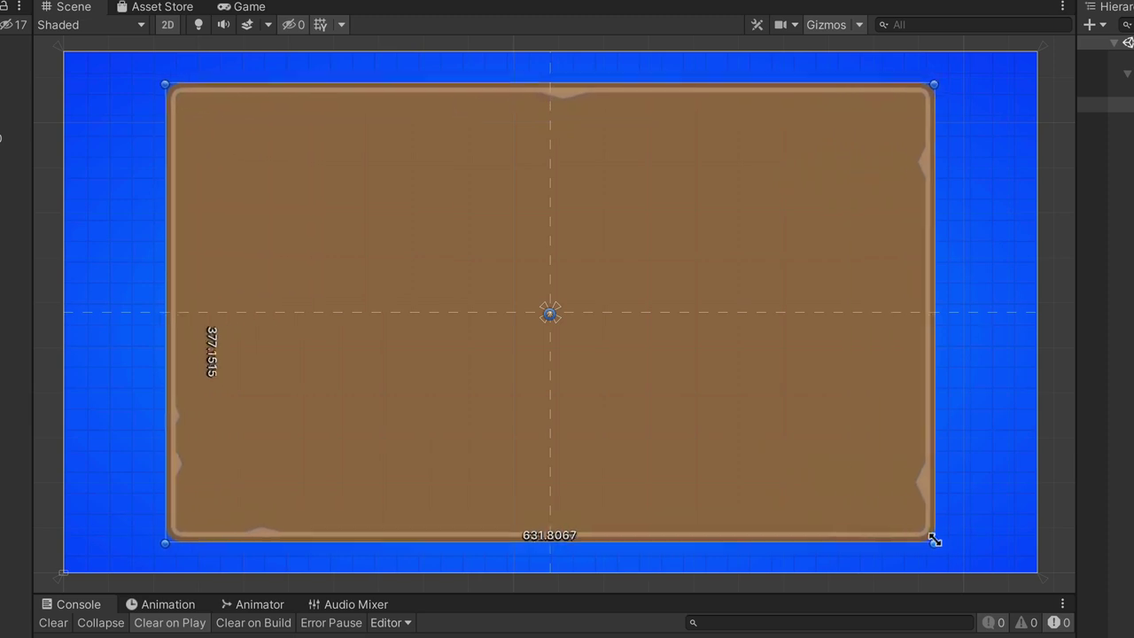
alt+drag(934, 539, 980, 371)
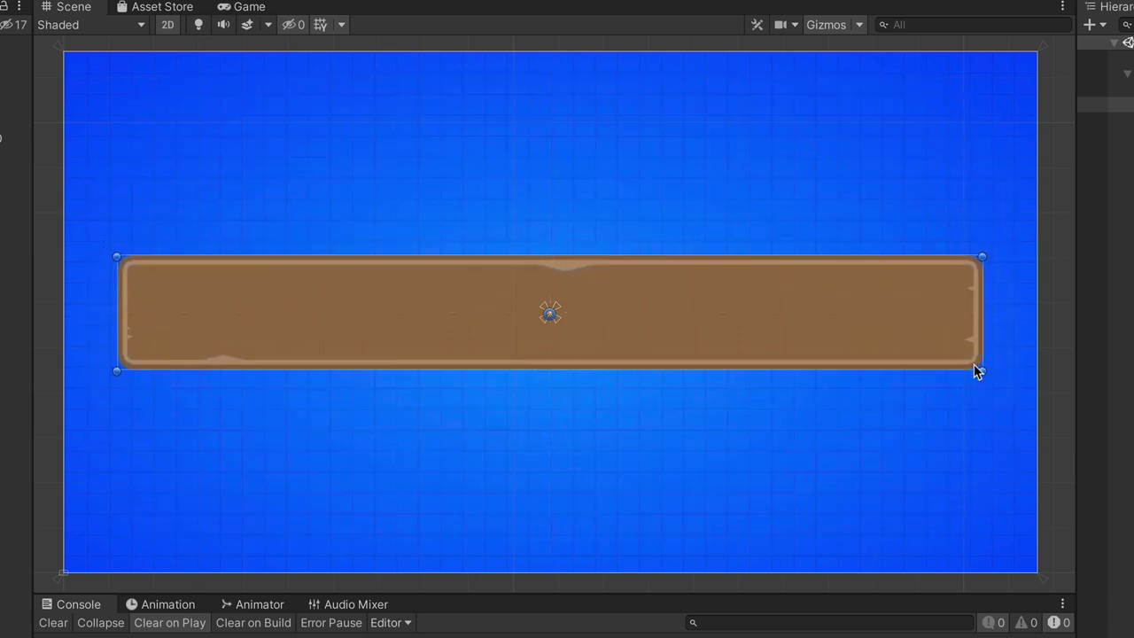
key(ctrl+z)
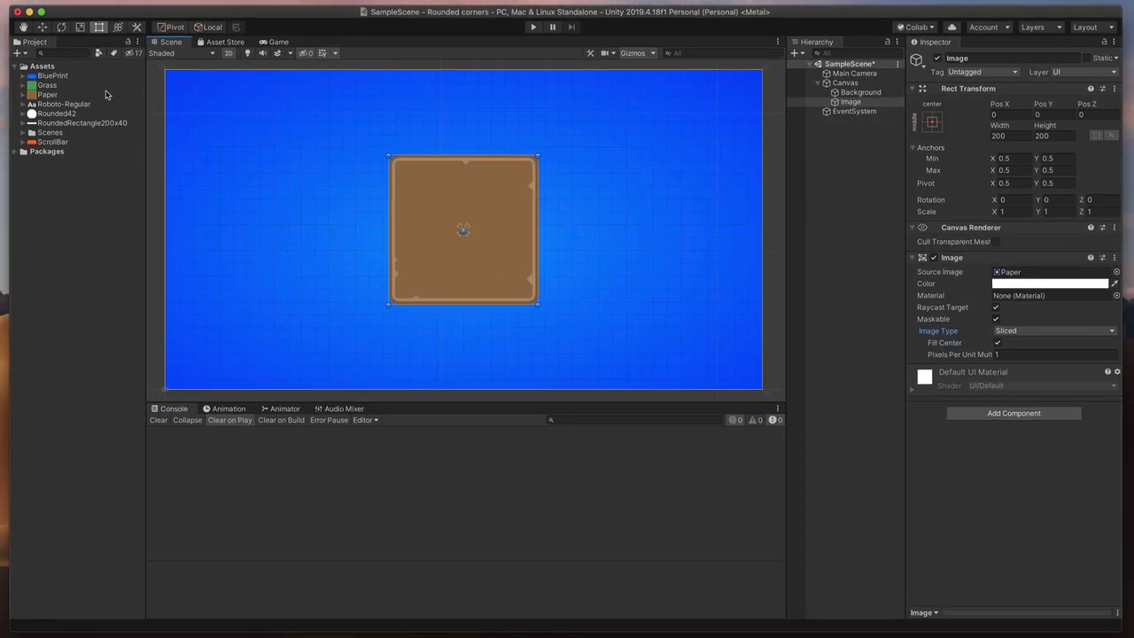
- Move the Paper slice borders inward past the notches (L47, T62, R120, B99), apply them, and enlarge the image
click(105, 94)
click(1099, 192)
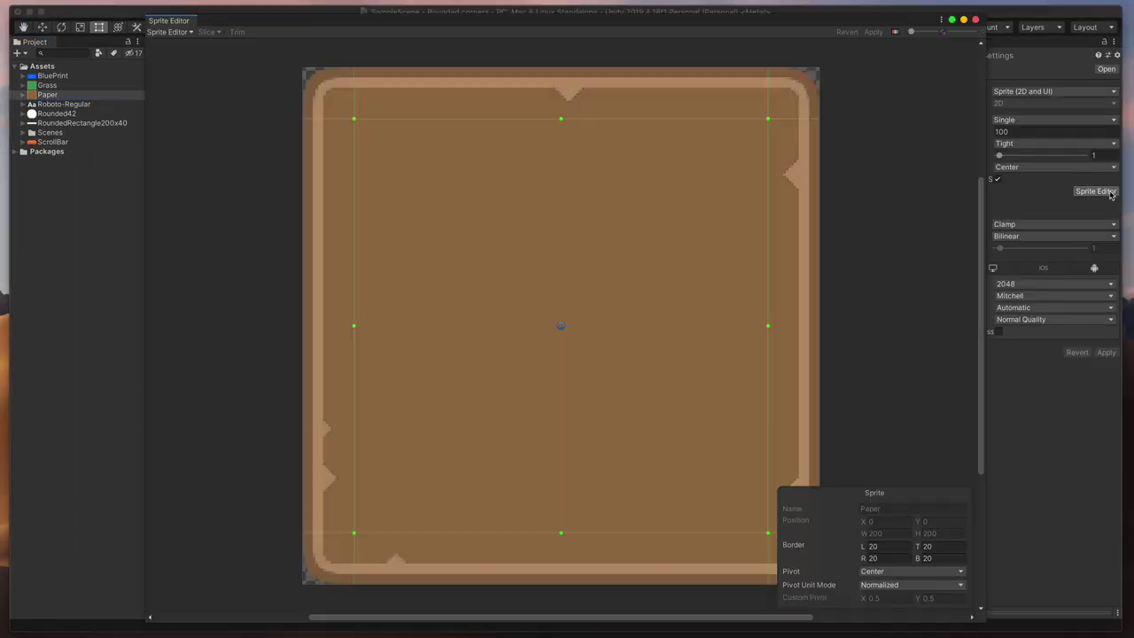
drag(431, 532, 435, 328)
drag(354, 221, 424, 222)
drag(467, 117, 467, 157)
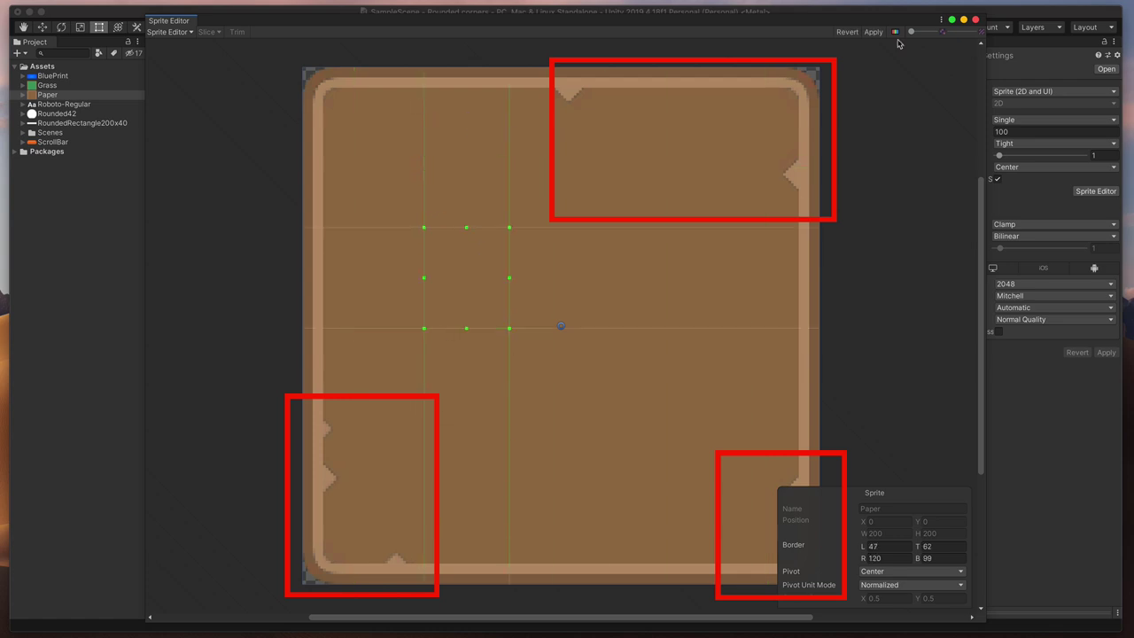
click(874, 33)
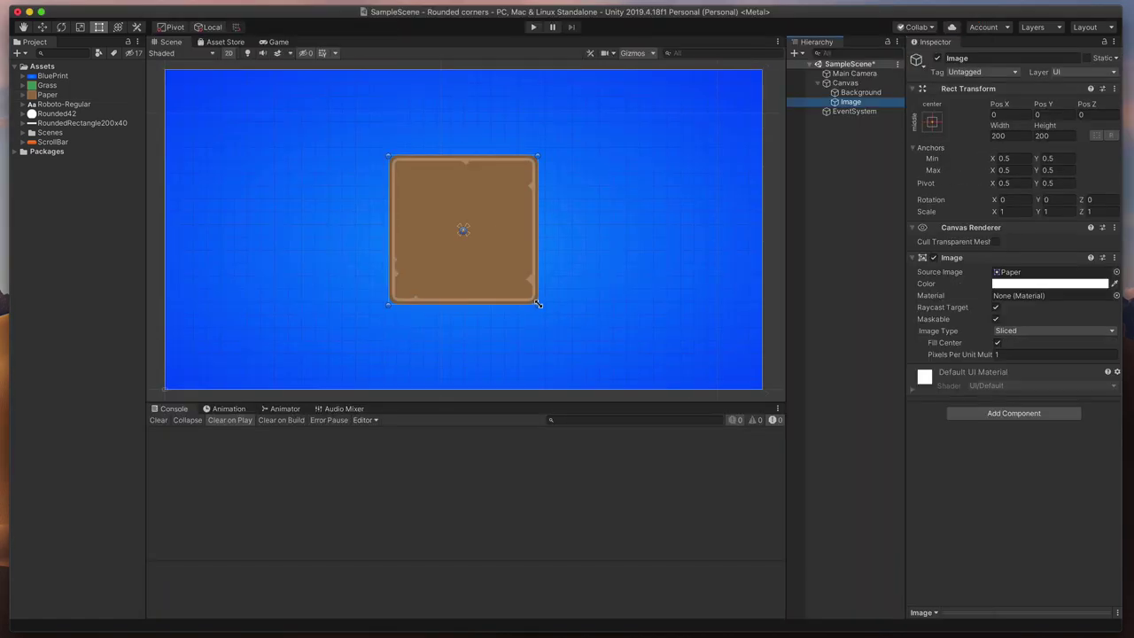
mouse_move(538, 303)
alt+mouse_down()
mouse_move(569, 337)
mouse_move(626, 347)
mouse_move(642, 326)
mouse_move(606, 295)
mouse_move(523, 292)
alt+mouse_up()
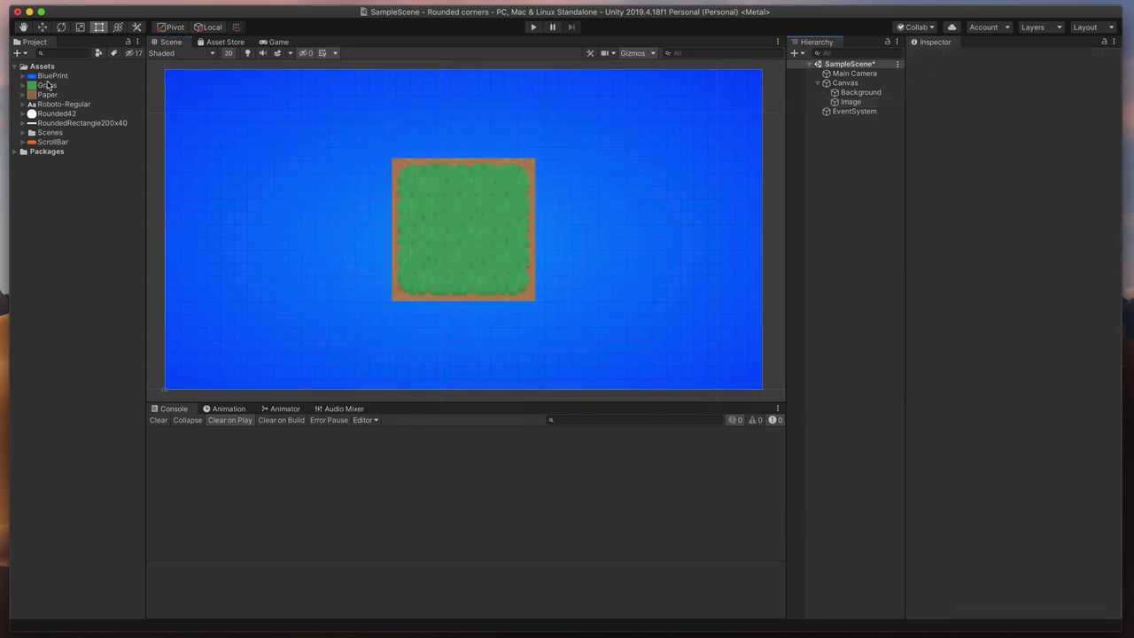
- Set the Grass sprite's L, T, R and B slice borders to 64 and apply
click(47, 85)
click(1095, 190)
click(888, 545)
text(64)
key(Tab)
text(64)
key(Tab)
text(64)
key(Tab)
text(64)
click(873, 32)
click(975, 18)
- Set the grass Image's type to Sliced and enlarge it to test the slicing
click(851, 102)
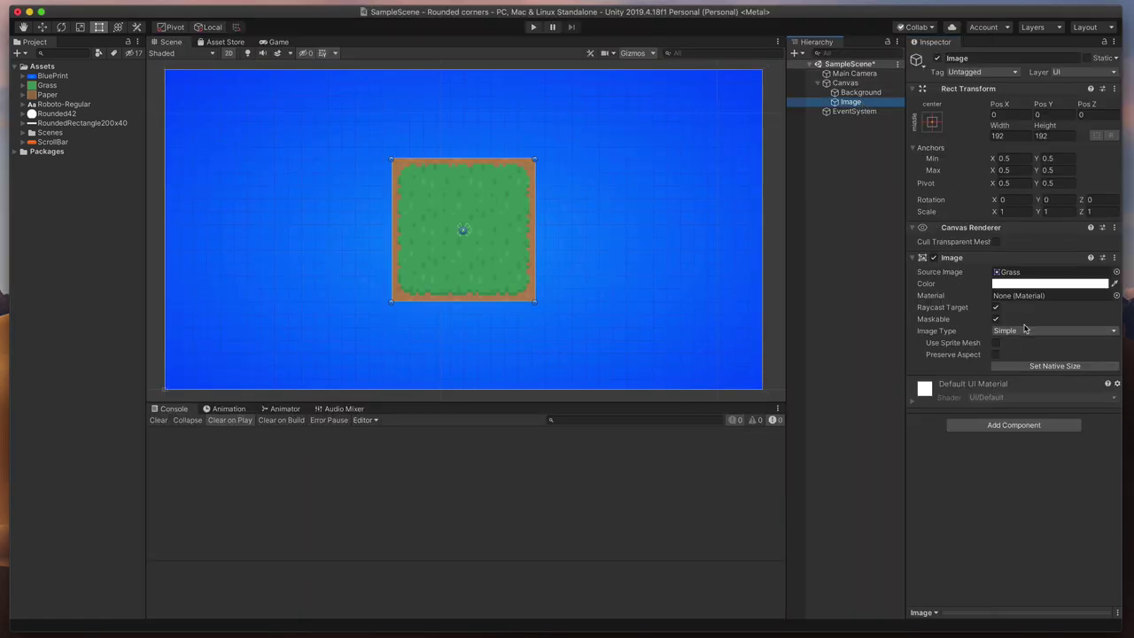
click(1055, 331)
click(1019, 340)
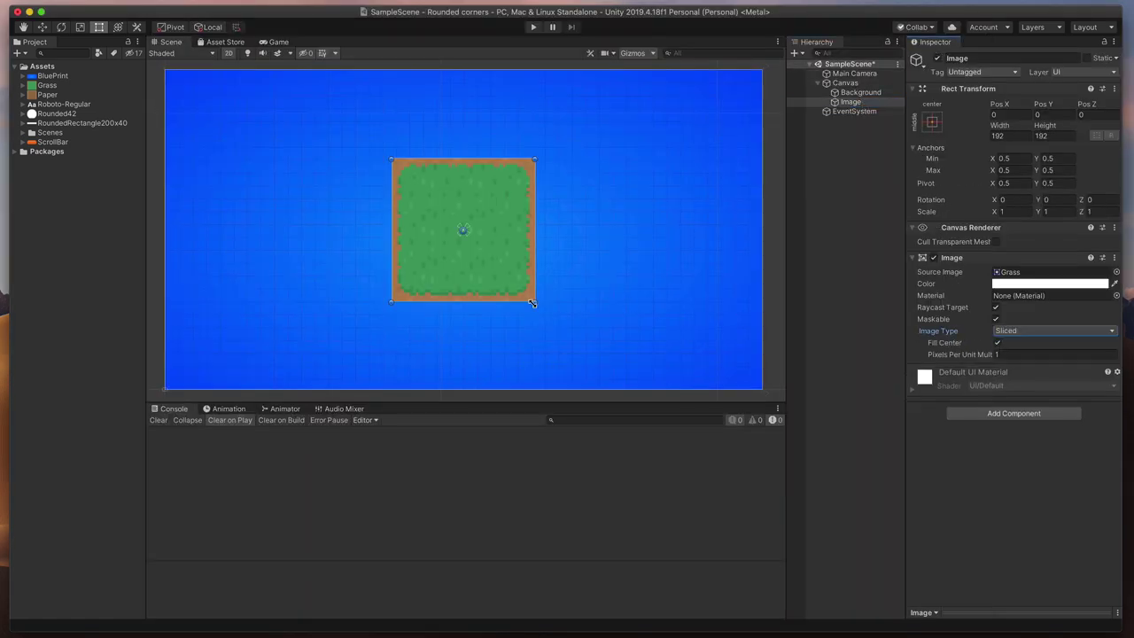
alt+drag(534, 302, 732, 275)
- Undo the test resize, switch the grass Image to Tiled, and enlarge it so the grass repeats
key(super+z)
click(1055, 332)
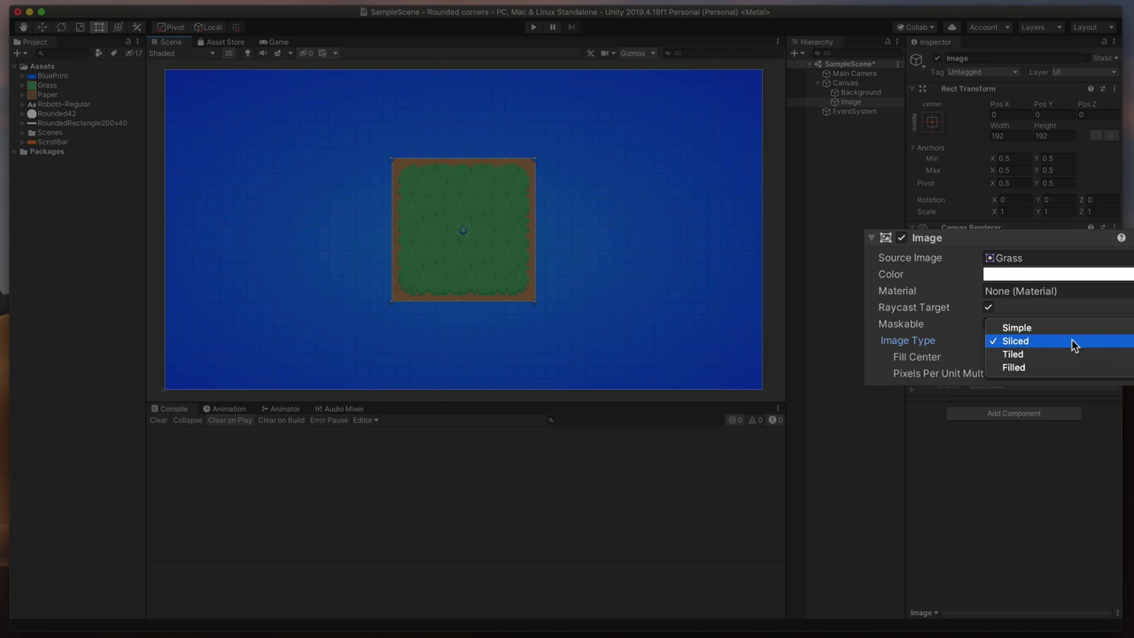
click(1072, 353)
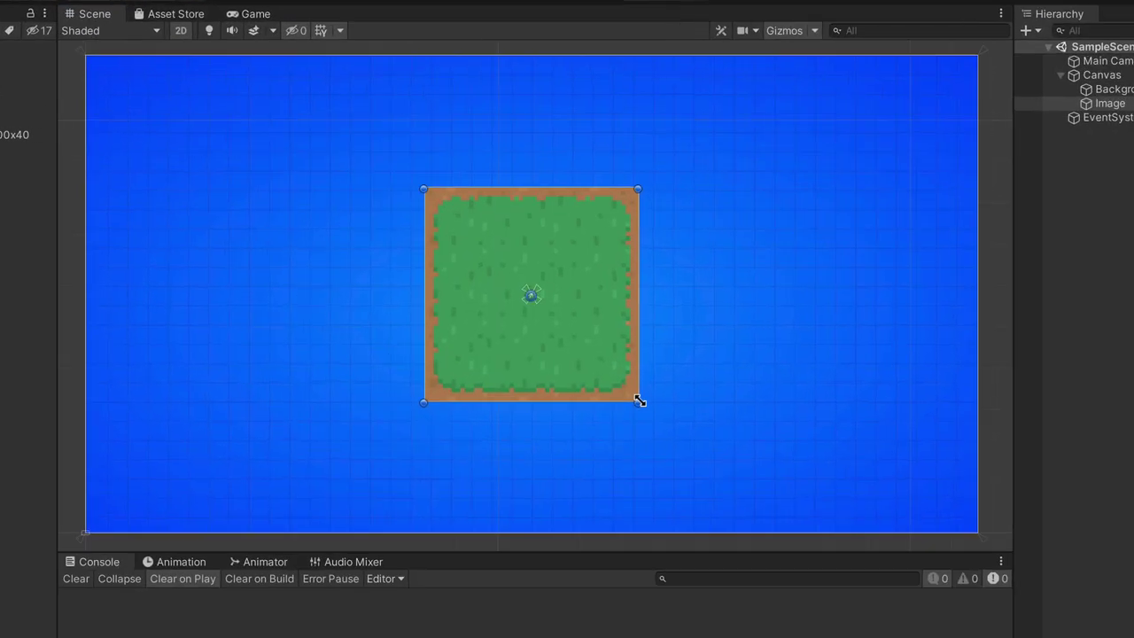
alt+drag(640, 400, 864, 497)
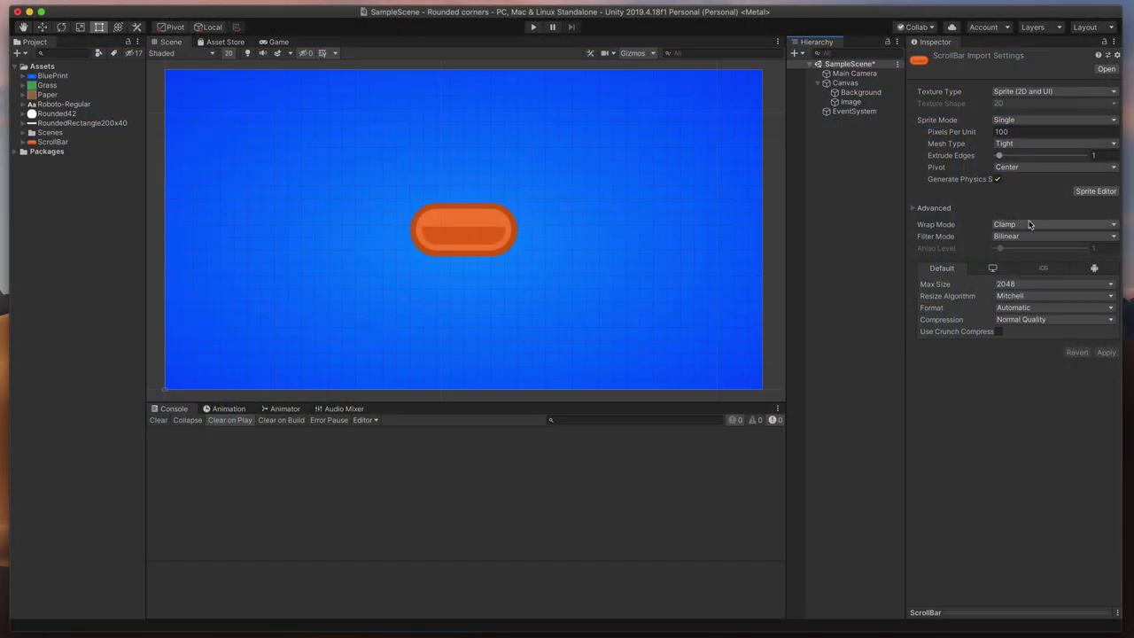
- Give the ScrollBar sprite a 36-pixel left and 34-pixel right slice border
click(1093, 193)
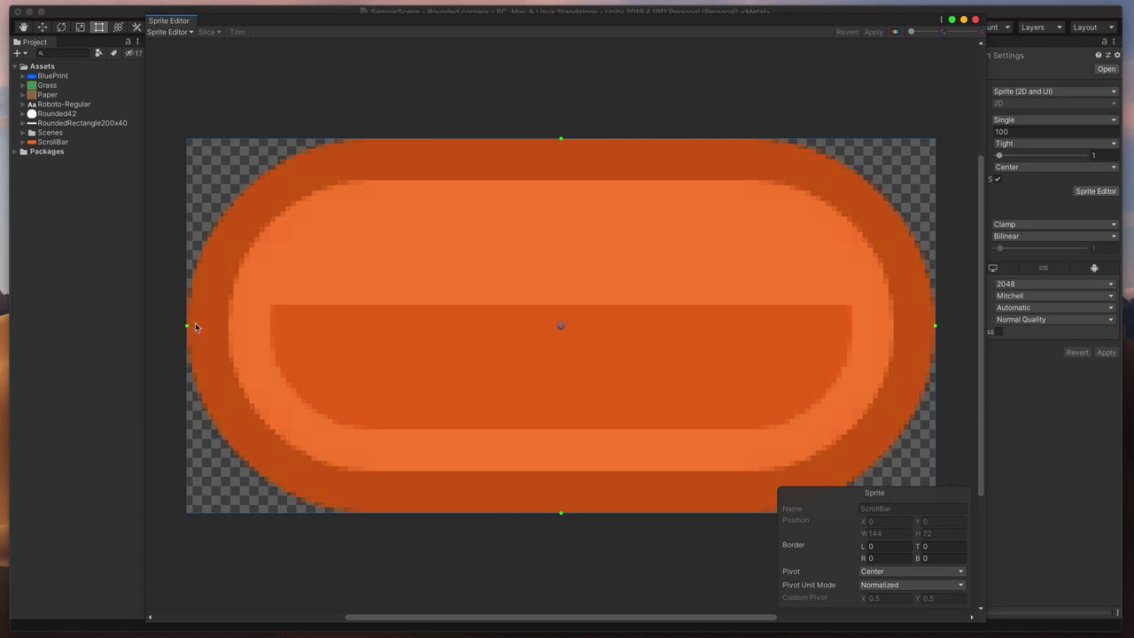
drag(187, 326, 371, 320)
drag(933, 326, 749, 331)
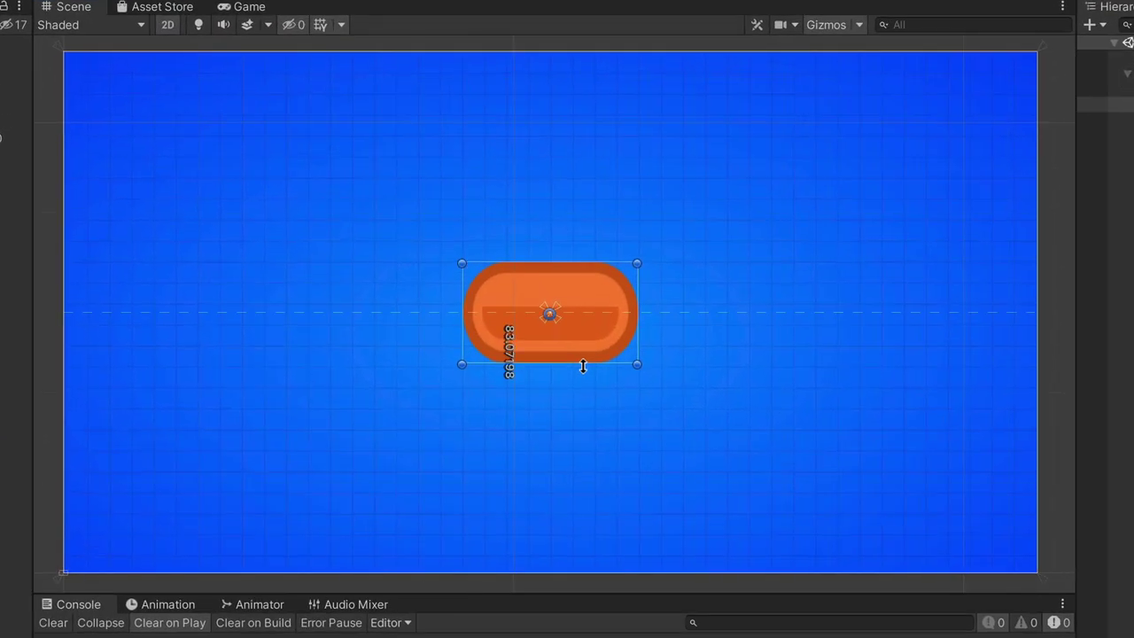
- Test the scrollbar image taller, undo the height change, then widen it into a long bar
drag(531, 306, 532, 364)
alt+drag(583, 434, 580, 471)
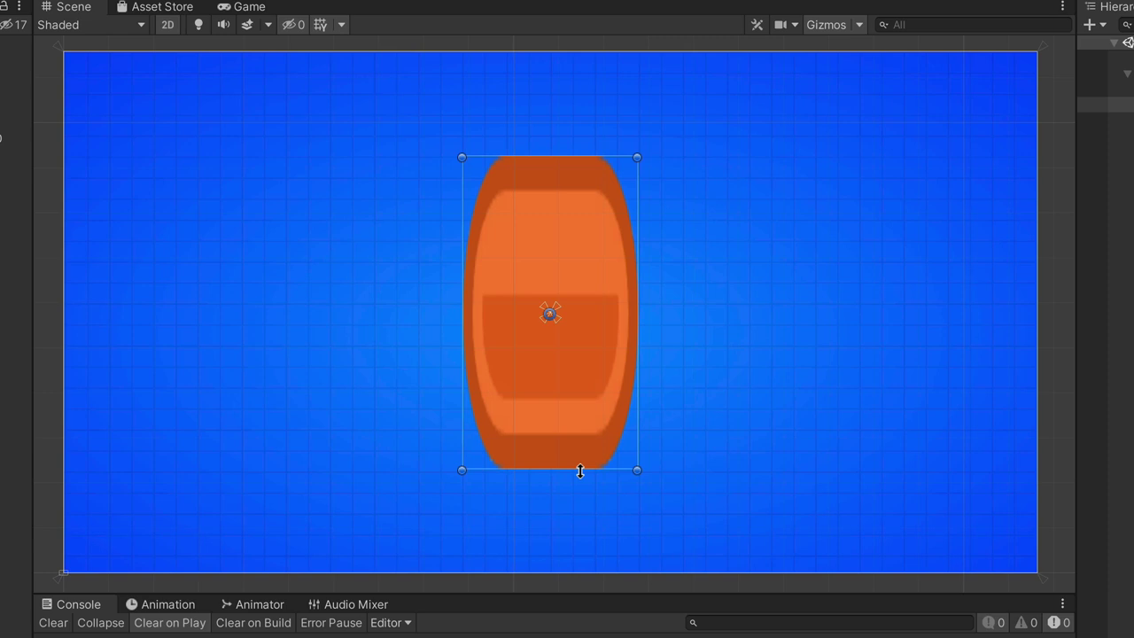
key(ctrl+z)
mouse_move(637, 324)
alt+mouse_down()
mouse_move(936, 329)
mouse_move(656, 328)
alt+mouse_up()
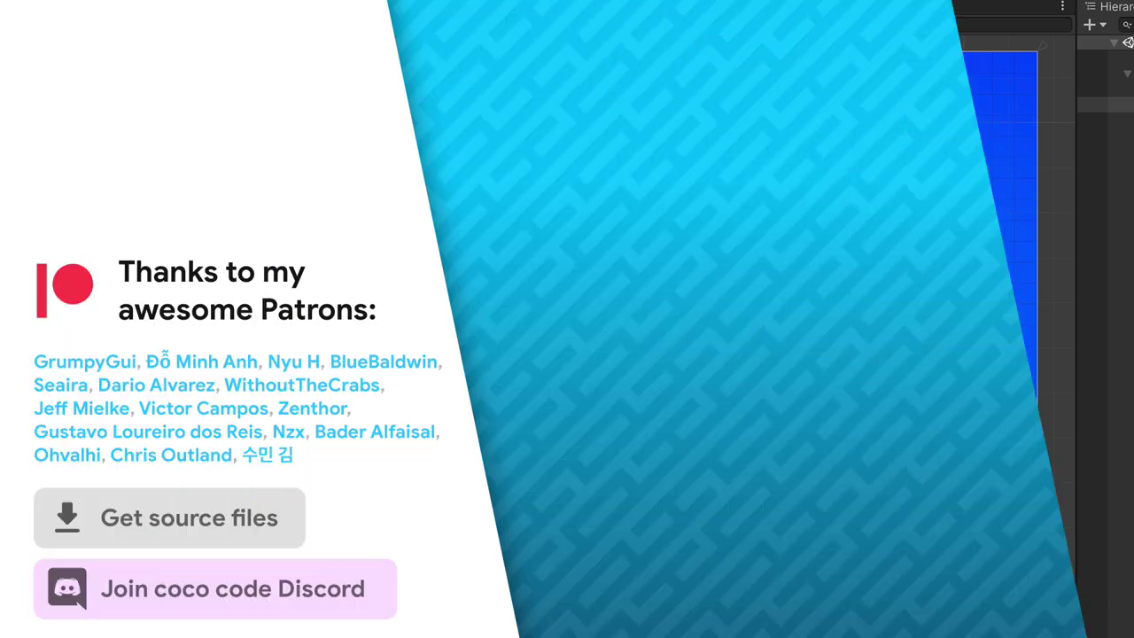